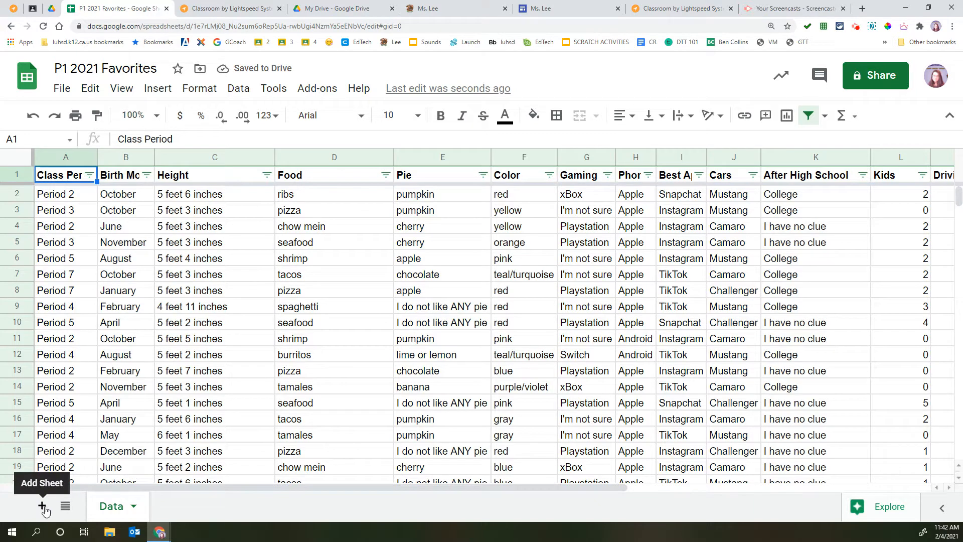
# Step: Add a new sheet named Pie and enter the heading Favorite Pie in its cell A1
pyautogui.click(42, 505)
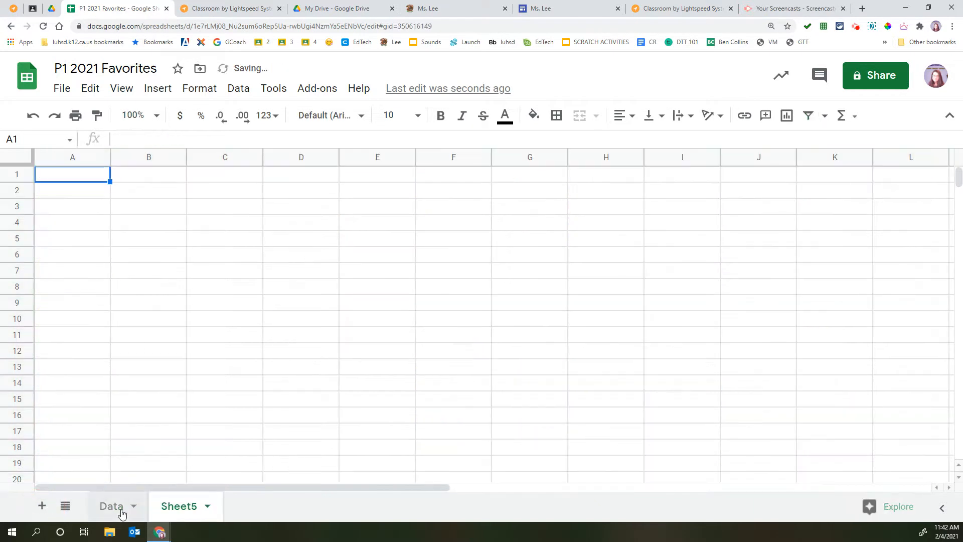
pyautogui.doubleClick(186, 507)
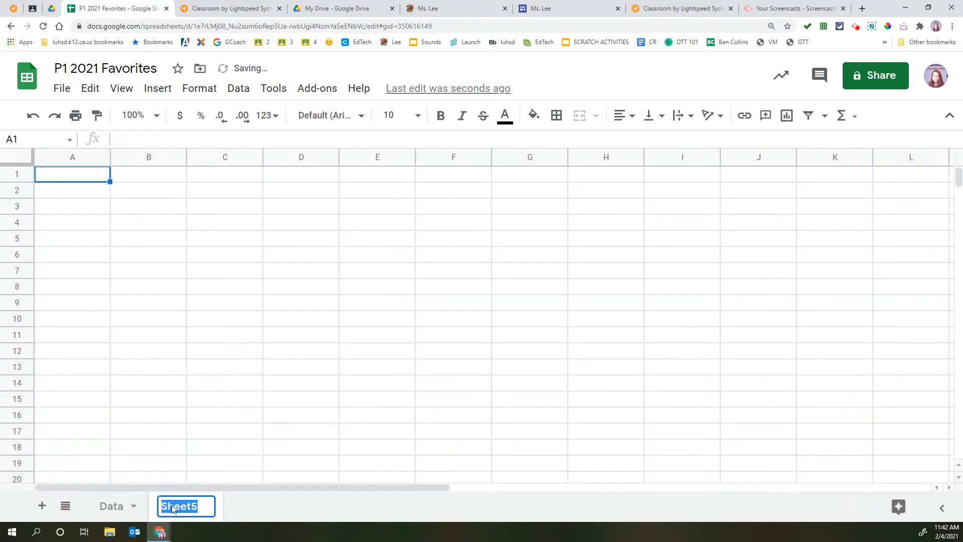
pyautogui.write('Pie')
pyautogui.press('Return')
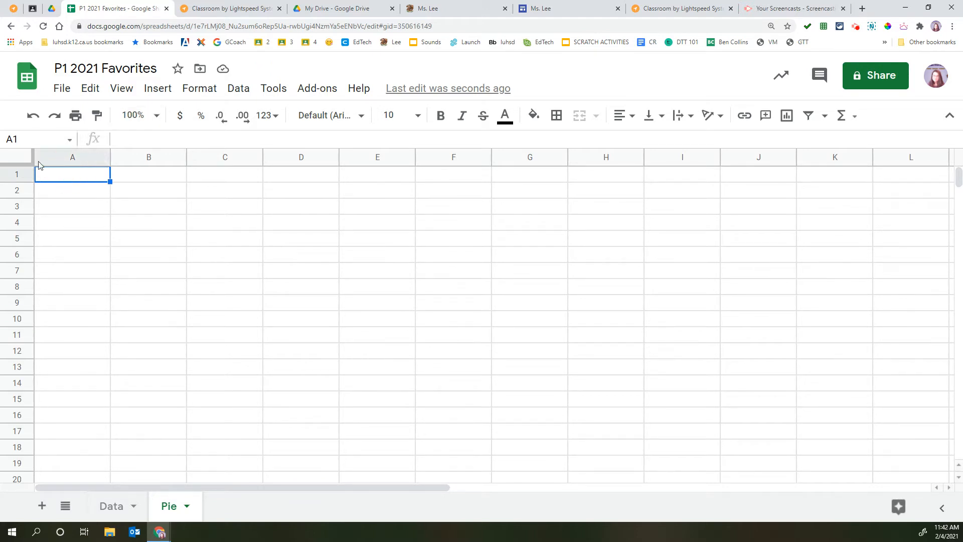
pyautogui.write('Favorite Pie')
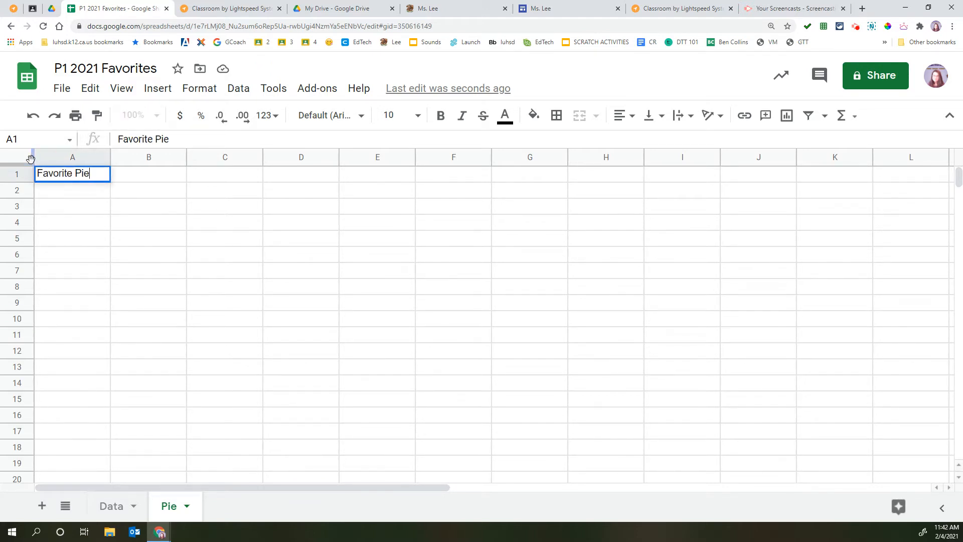
pyautogui.press('Return')
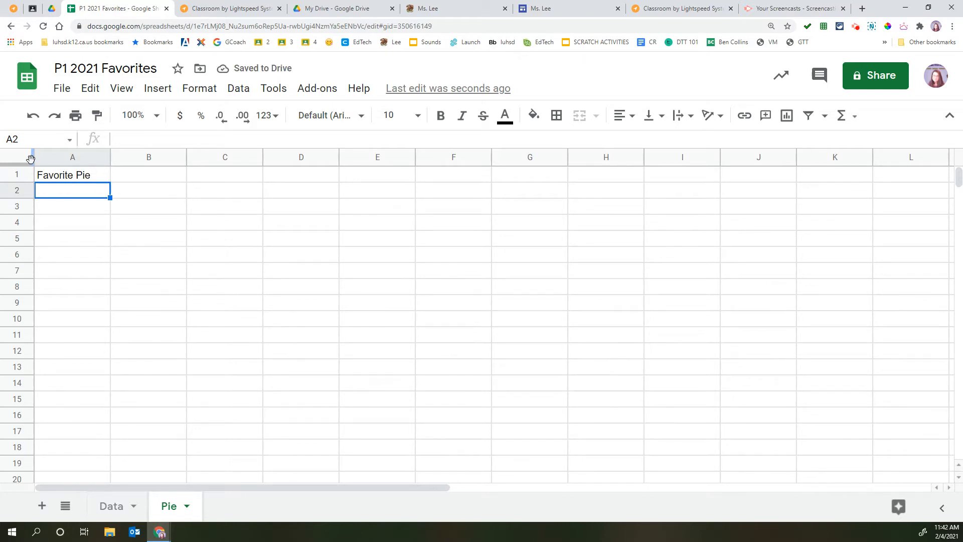
# Step: Sort the Data sheet's rows by the Pie column from A to Z
pyautogui.click(105, 504)
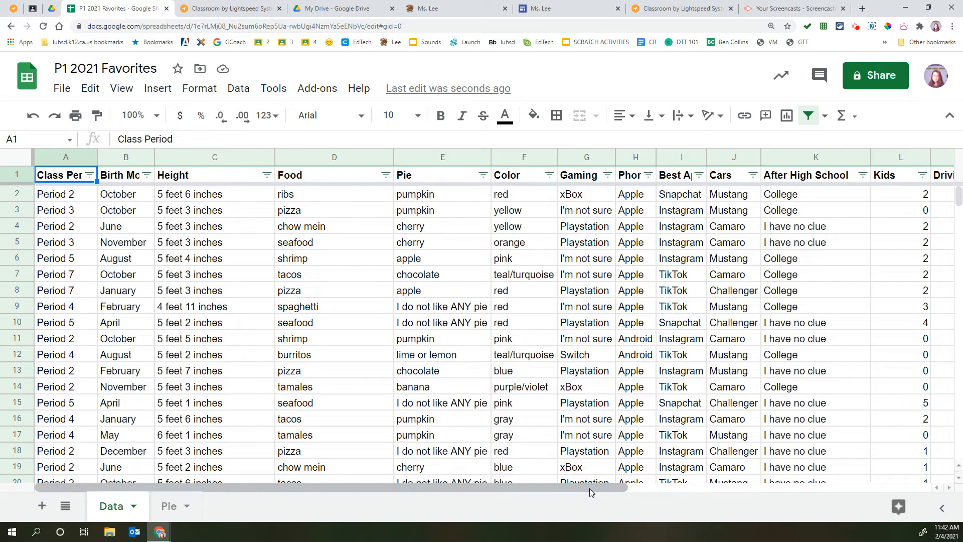
pyautogui.moveTo(588, 489); pyautogui.dragTo(519, 466)
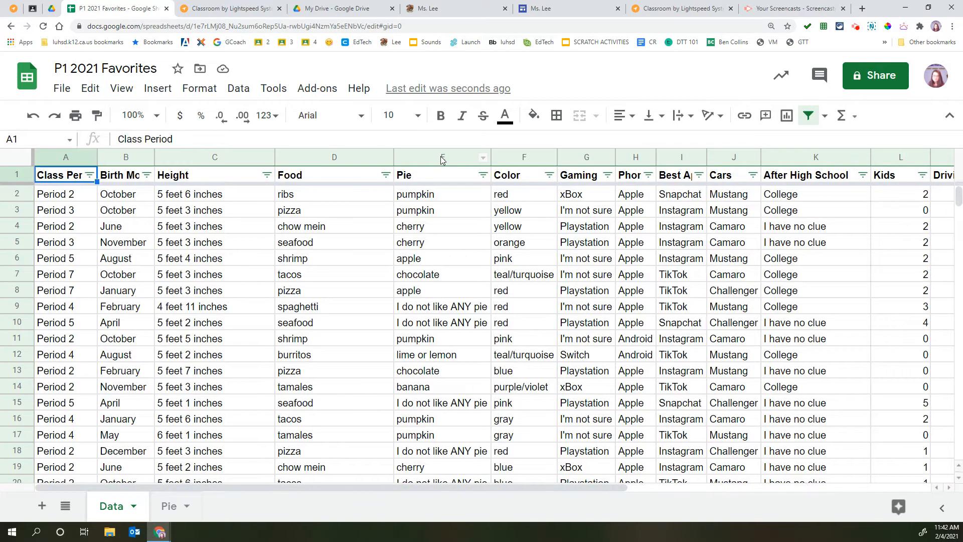
pyautogui.click(482, 176)
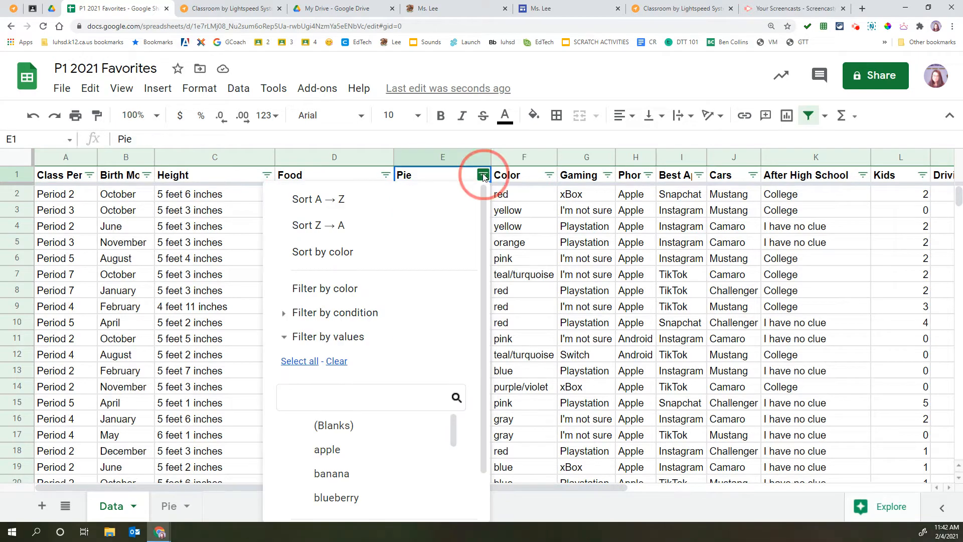
pyautogui.click(311, 198)
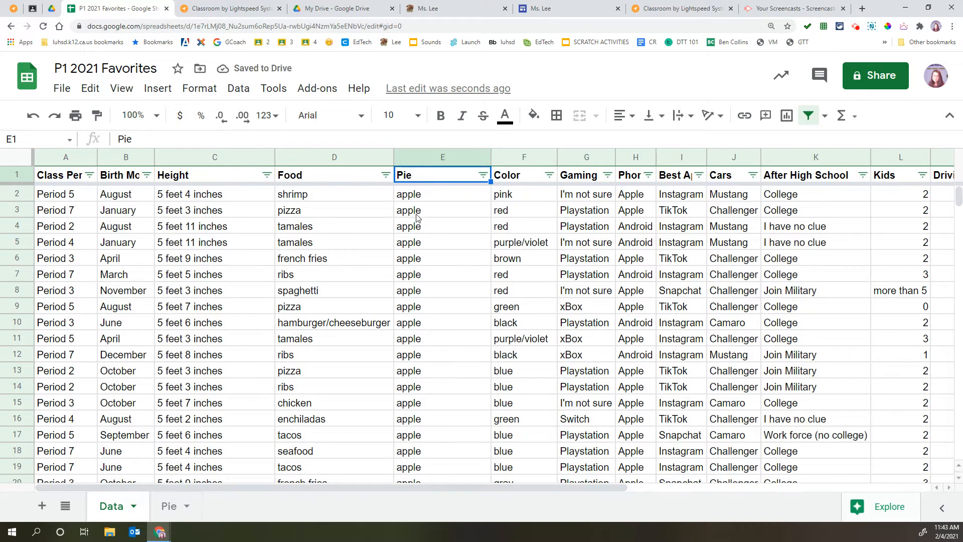
# Step: Select all apple entries in the Data sheet's Pie column, E2:E29, to count them
pyautogui.click(416, 195)
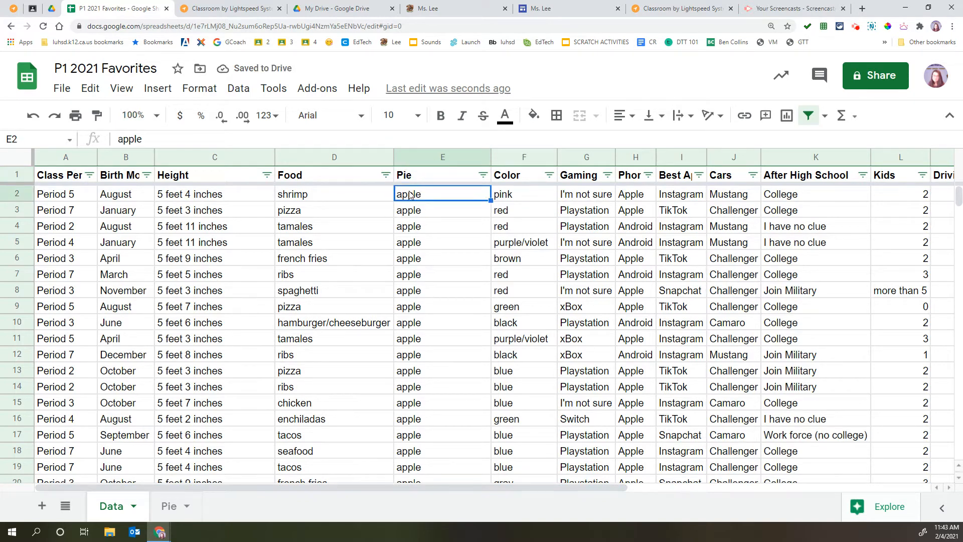
pyautogui.hotkey('shift', 'Down')
pyautogui.hotkey('shift', 'Down')
pyautogui.hotkey('shift', 'Down')
pyautogui.hotkey('shift', 'Down')
pyautogui.hotkey('shift', 'Down')
pyautogui.hotkey('shift', 'Down')
pyautogui.hotkey('shift', 'Down')
pyautogui.hotkey('shift', 'Down')
pyautogui.hotkey('shift', 'Down')
pyautogui.hotkey('shift', 'Down')
pyautogui.hotkey('shift', 'Down')
pyautogui.hotkey('shift', 'Down')
pyautogui.hotkey('shift', 'Down')
pyautogui.hotkey('shift', 'Down')
pyautogui.hotkey('shift', 'Down')
pyautogui.hotkey('shift', 'Down')
pyautogui.hotkey('shift', 'Down')
pyautogui.hotkey('shift', 'Down')
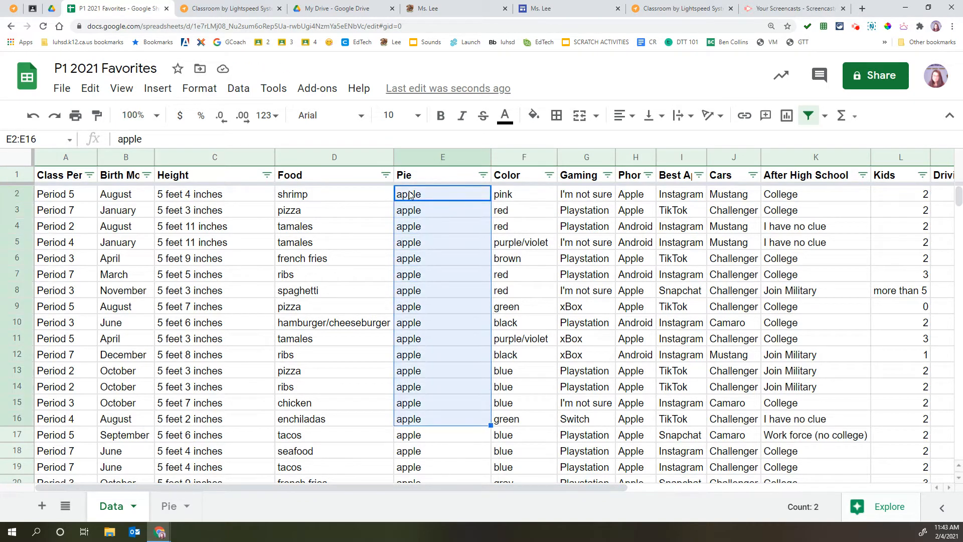
pyautogui.hotkey('shift', 'Down')
pyautogui.hotkey('shift', 'Down')
pyautogui.hotkey('shift', 'Down')
pyautogui.hotkey('shift', 'Down')
pyautogui.hotkey('shift', 'Down')
pyautogui.hotkey('shift', 'Down')
pyautogui.hotkey('shift', 'Down')
pyautogui.hotkey('shift', 'Down')
pyautogui.hotkey('shift', 'Down')
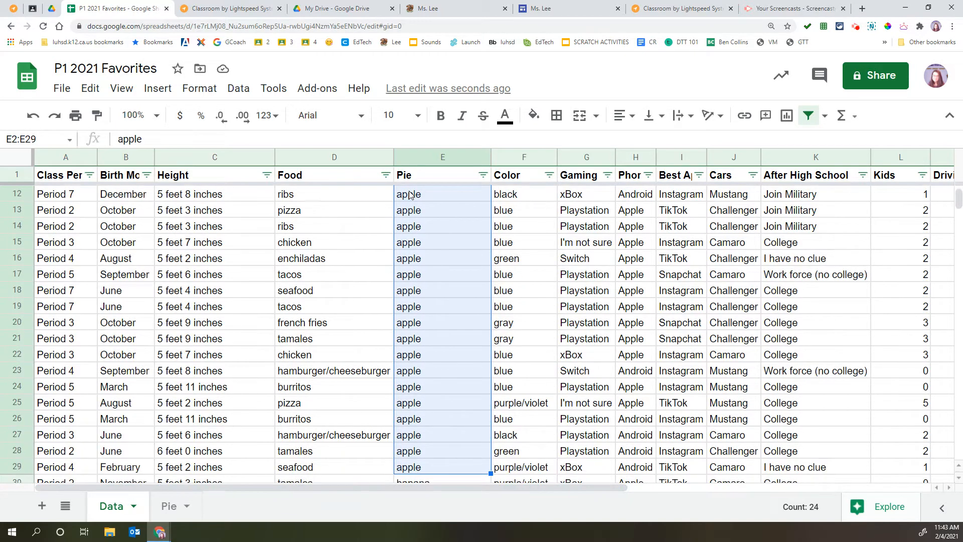
pyautogui.hotkey('shift', 'Up')
pyautogui.hotkey('shift', 'Down')
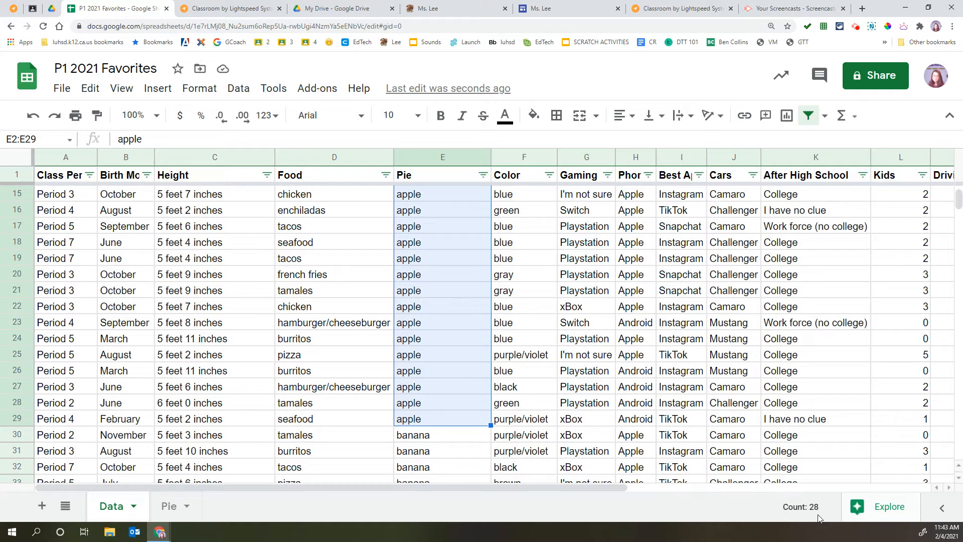
# Step: On the Pie sheet, enter Apple with the count 28 in row 2 and the label Banana in A3
pyautogui.click(167, 507)
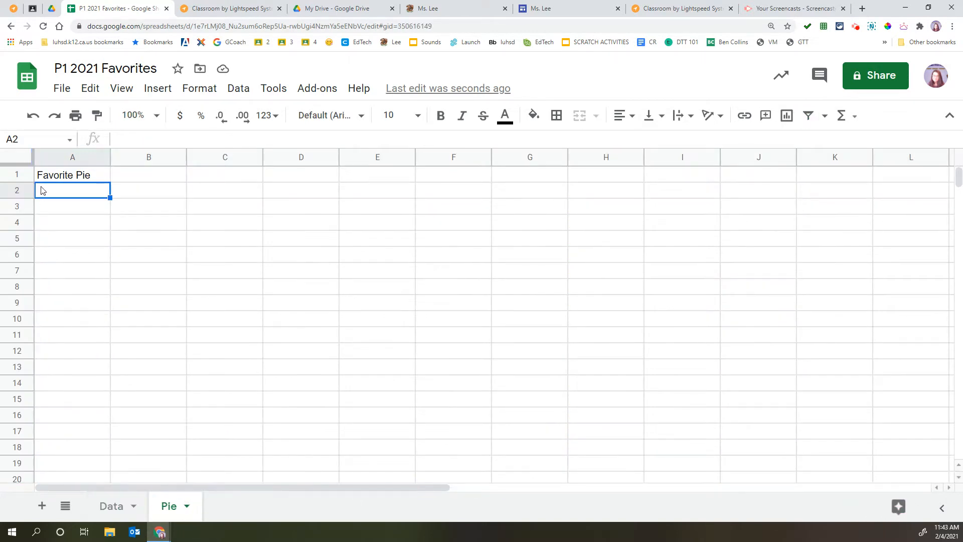
pyautogui.write('Apple')
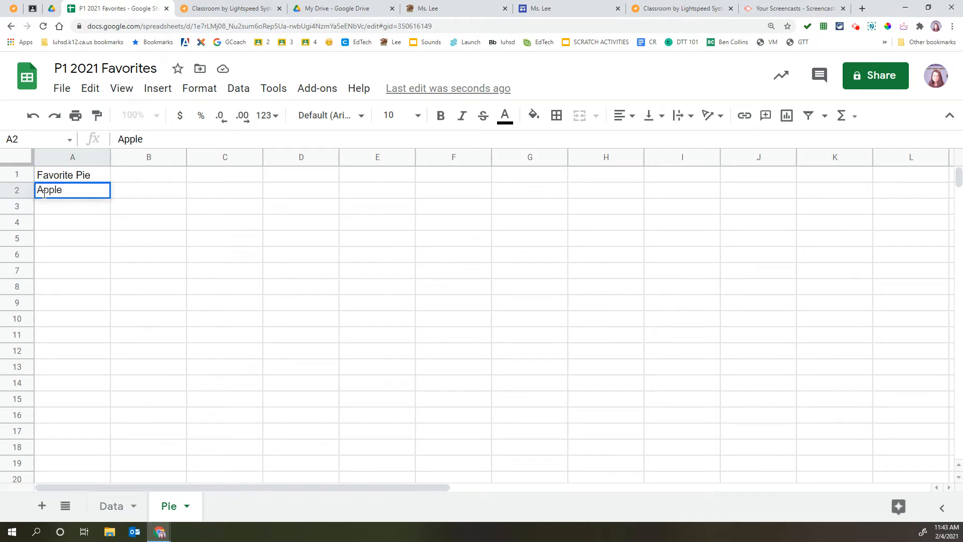
pyautogui.press('Tab')
pyautogui.write('28')
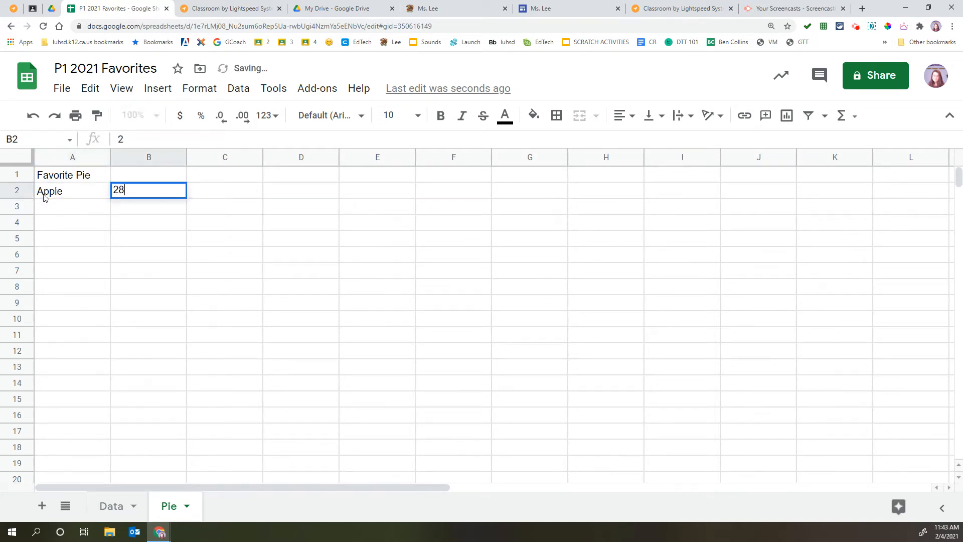
pyautogui.press('Return')
pyautogui.write('Banana')
pyautogui.press('Tab')
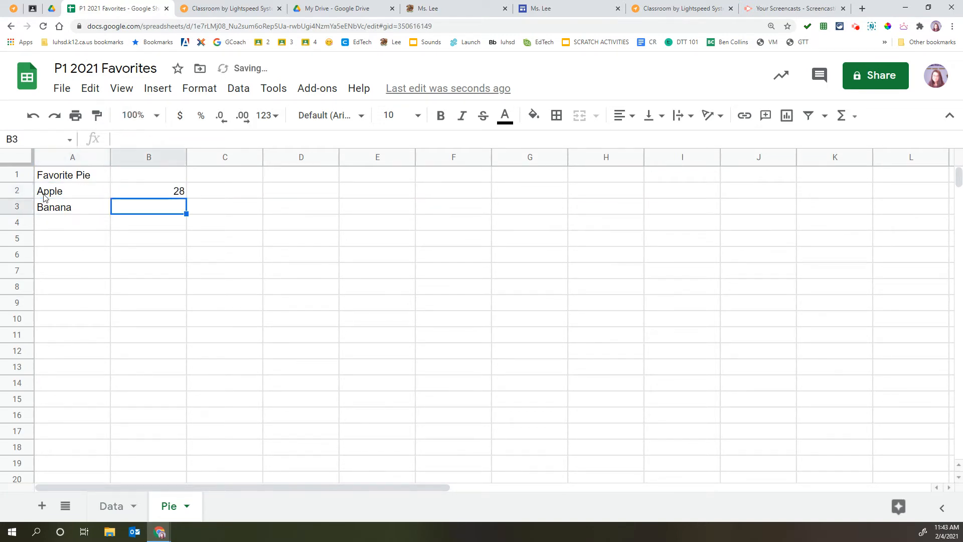
# Step: Select all banana entries in the Data sheet's Pie column, E30:E34, to count them
pyautogui.click(111, 506)
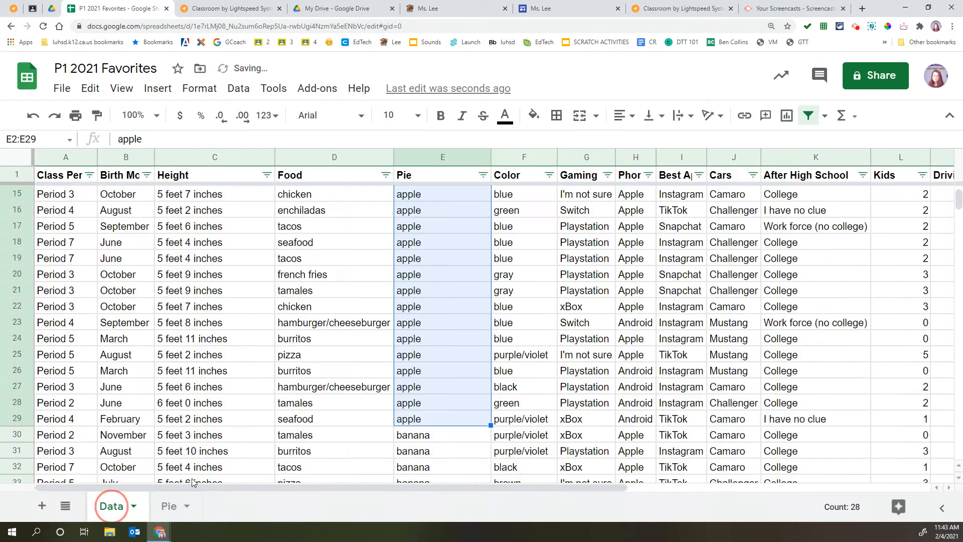
pyautogui.click(414, 441)
pyautogui.hotkey('shift', 'Down')
pyautogui.hotkey('shift', 'Down')
pyautogui.hotkey('shift', 'Down')
pyautogui.hotkey('shift', 'Down')
pyautogui.hotkey('shift', 'Down')
pyautogui.hotkey('shift', 'Down')
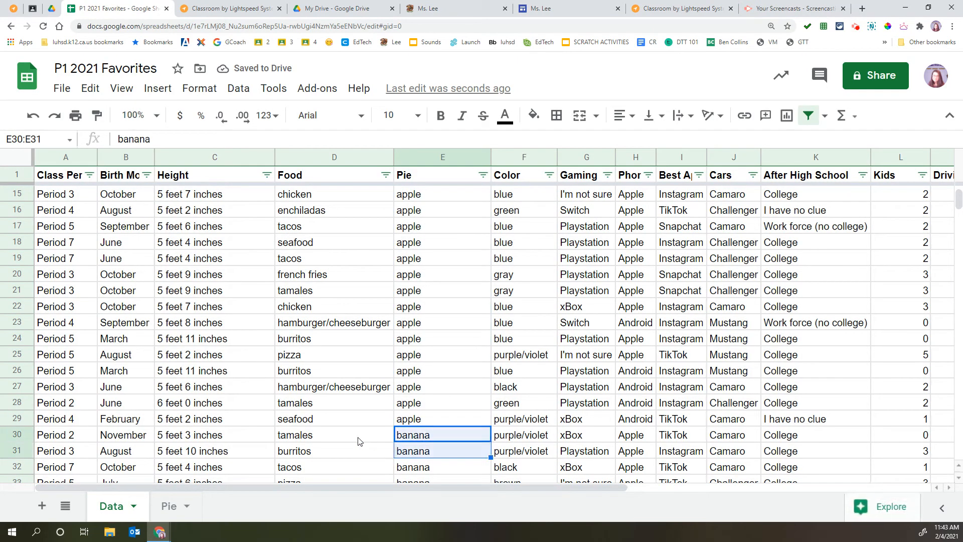
pyautogui.hotkey('shift', 'Up')
pyautogui.hotkey('shift', 'Up')
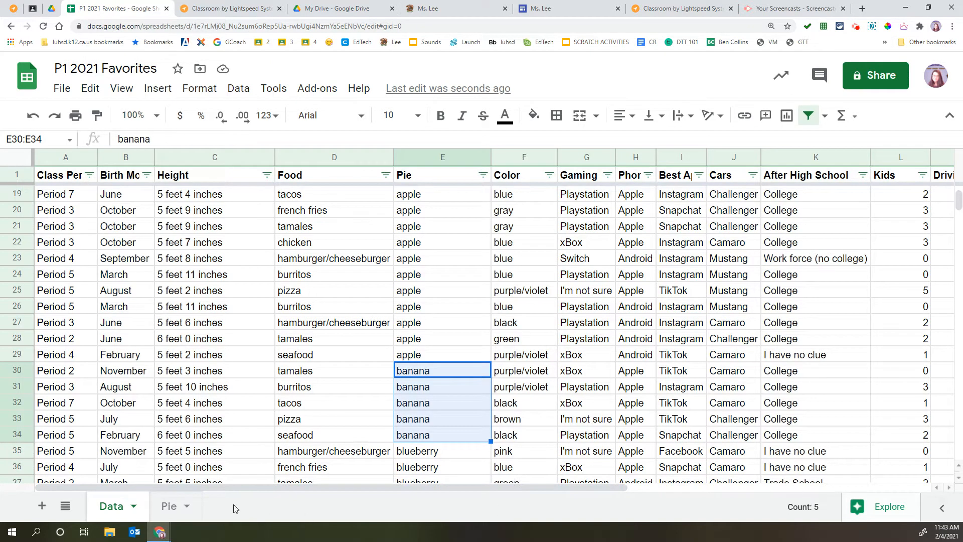
# Step: On the Pie sheet, enter 5 as the Banana count in B3 and the label Blueberry in A4
pyautogui.click(169, 506)
pyautogui.click(135, 209)
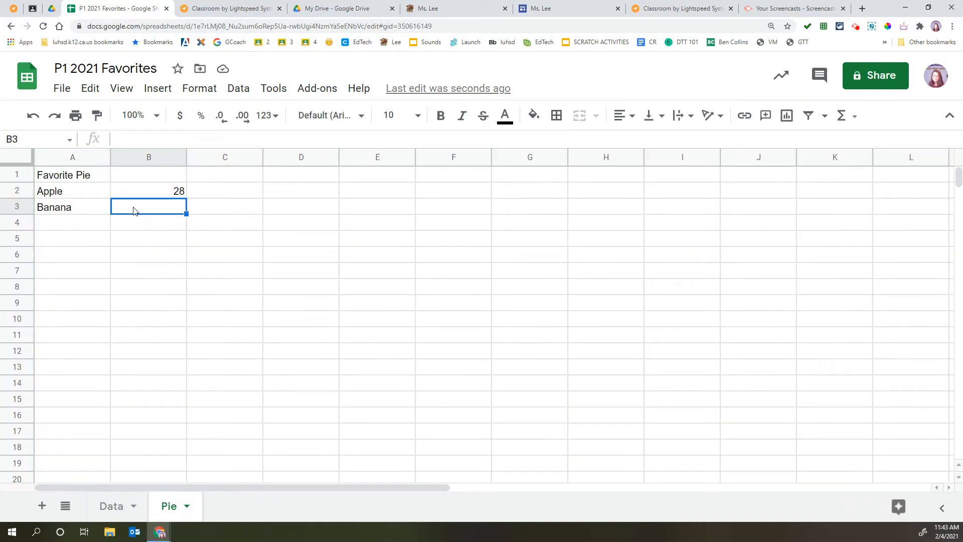
pyautogui.write('5')
pyautogui.press('Return')
pyautogui.press('Left')
pyautogui.write('Blueberry')
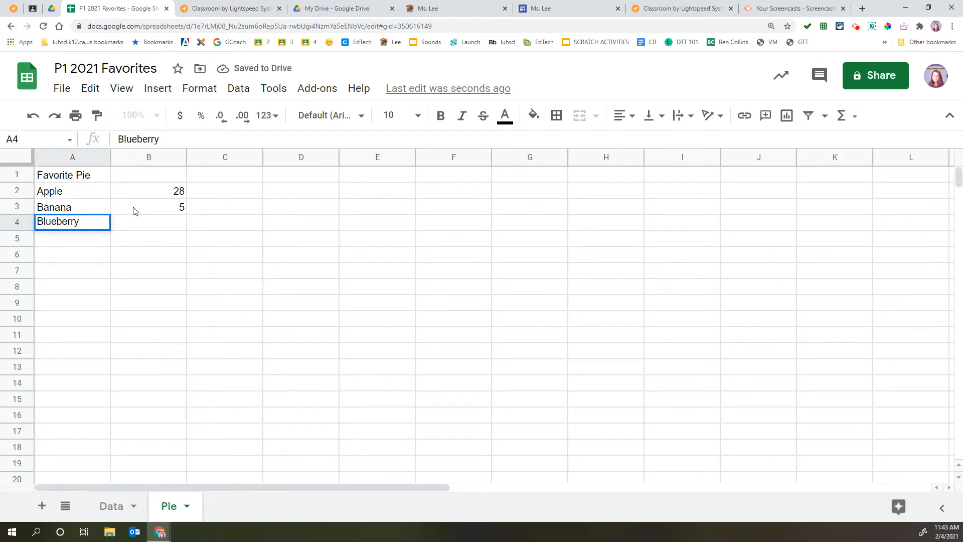
pyautogui.press('Tab')
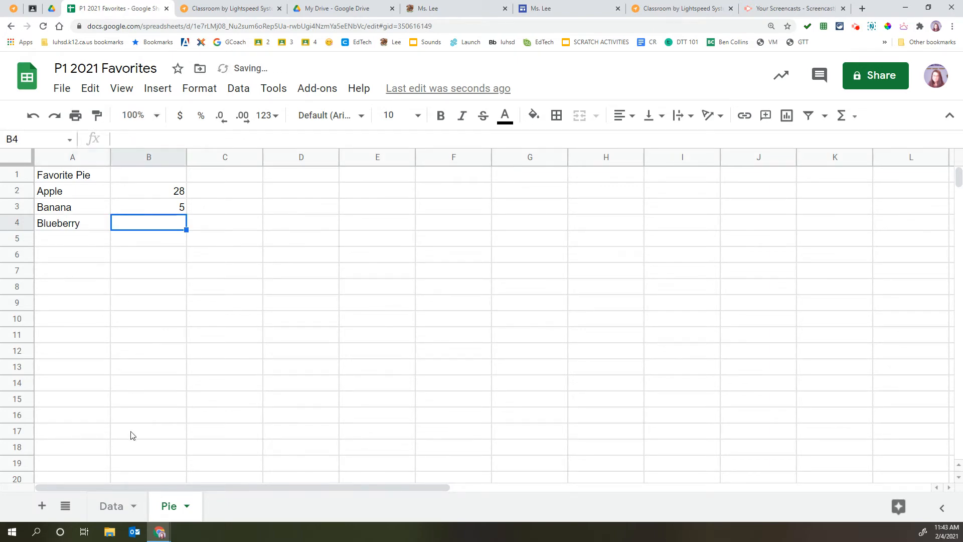
# Step: Select all blueberry entries in the Data sheet's Pie column, E35:E37, to count them
pyautogui.click(113, 507)
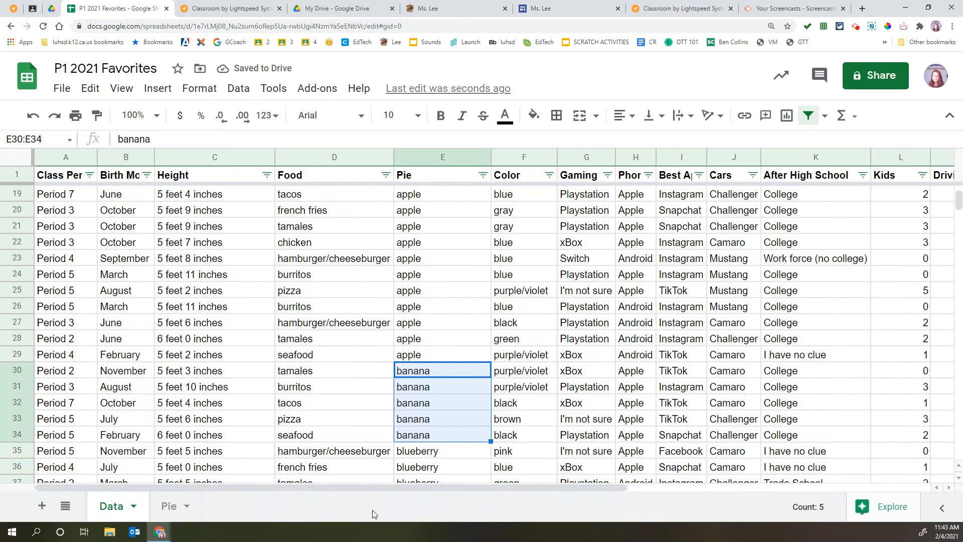
pyautogui.click(451, 452)
pyautogui.scroll(-2, 455, 463)
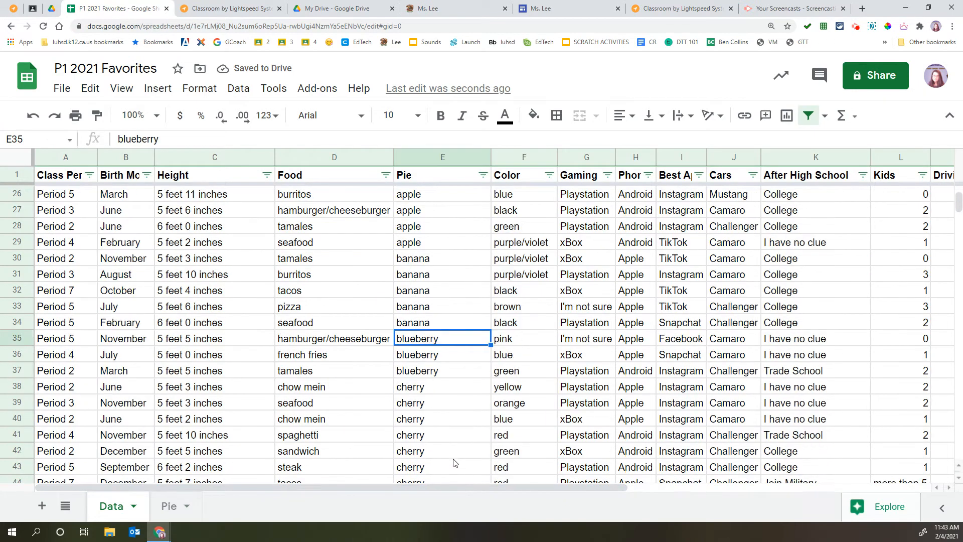
pyautogui.keyDown('shift'); pyautogui.click(417, 376); pyautogui.keyUp('shift')
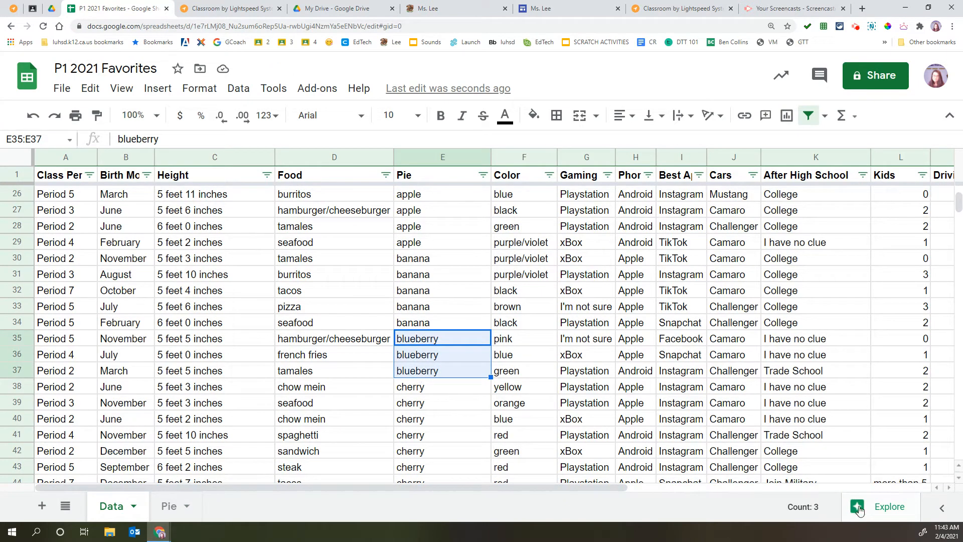
# Step: Enter 3 as the Blueberry count in cell B4 of the Pie sheet and select cell A5
pyautogui.click(168, 505)
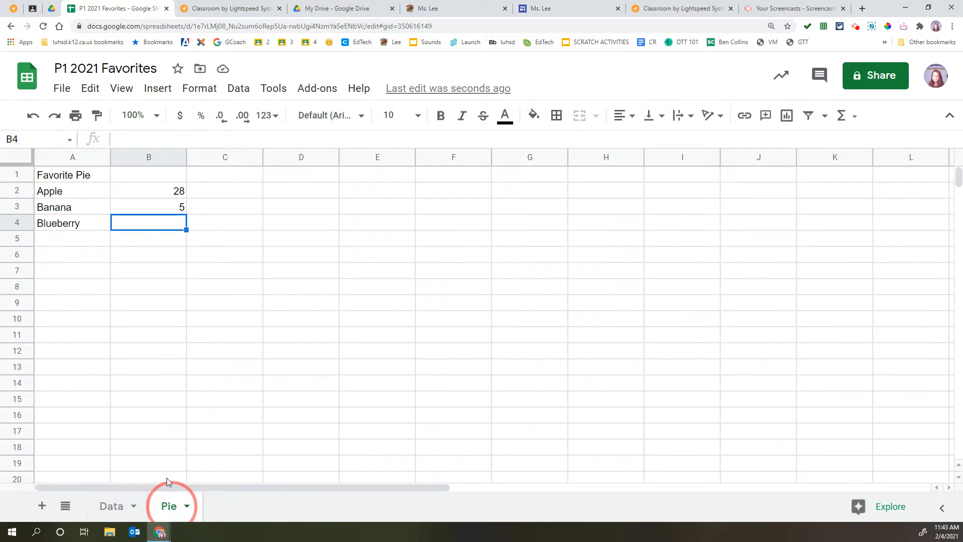
pyautogui.click(140, 226)
pyautogui.write('3')
pyautogui.press('Return')
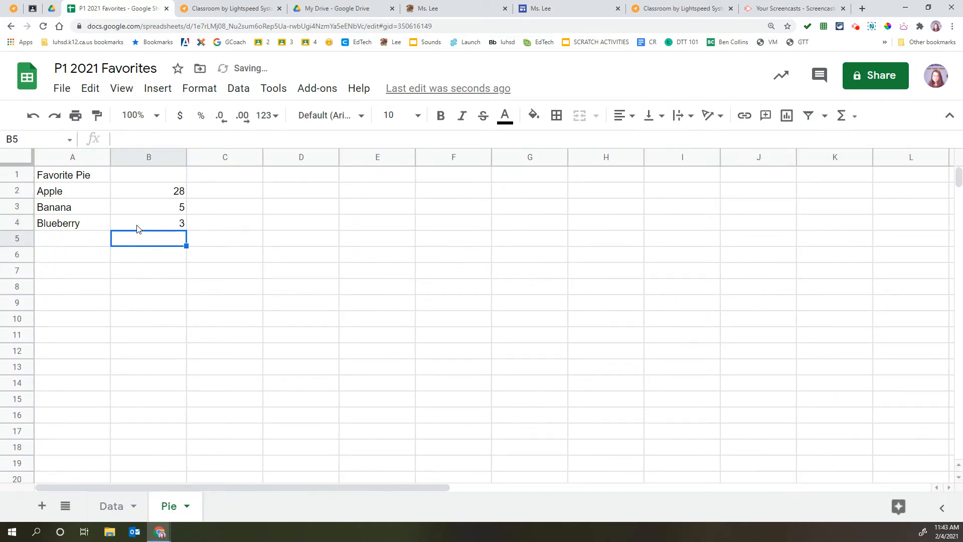
pyautogui.click(48, 237)
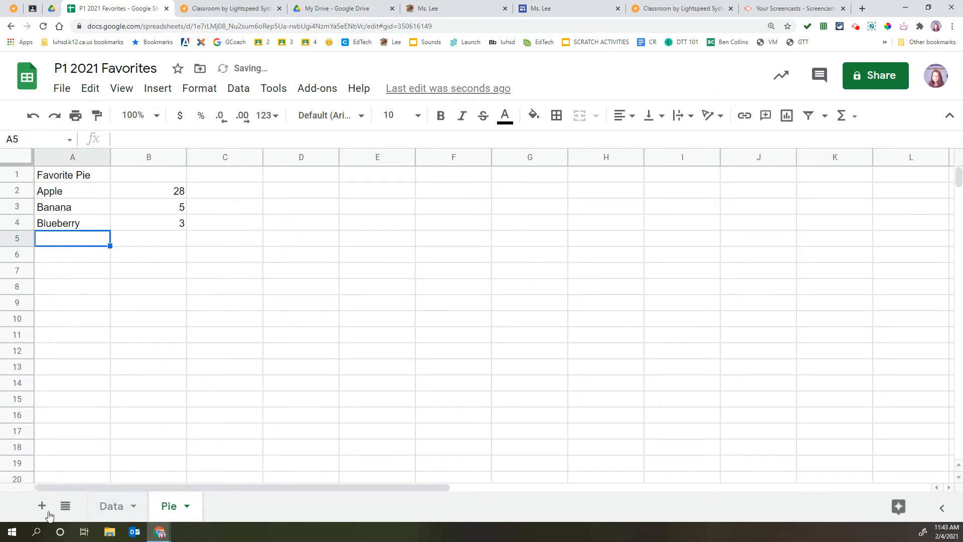
pyautogui.click(855, 26)
pyautogui.click(796, 131)
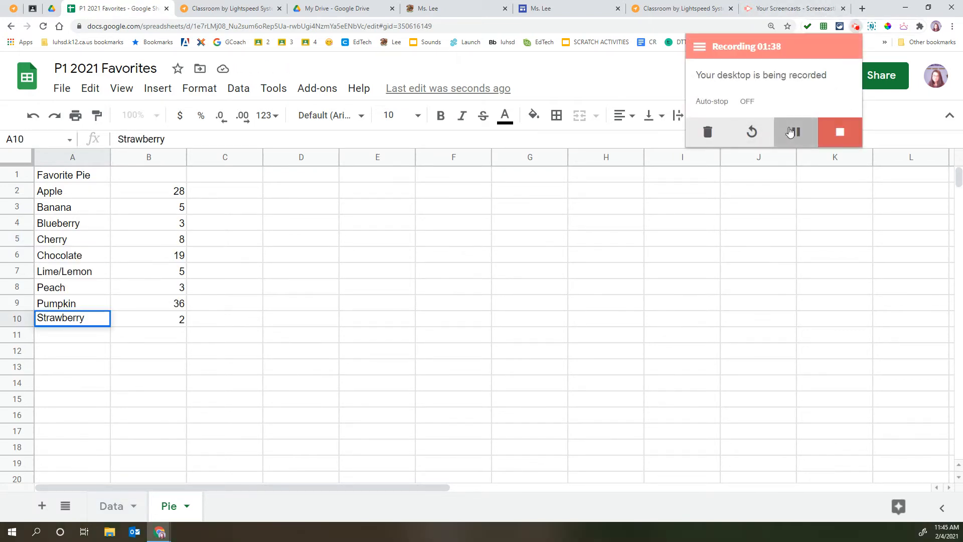
# Step: Merge cells A1:B1 on the Pie sheet and center the Favorite Pie heading across both columns
pyautogui.click(193, 347)
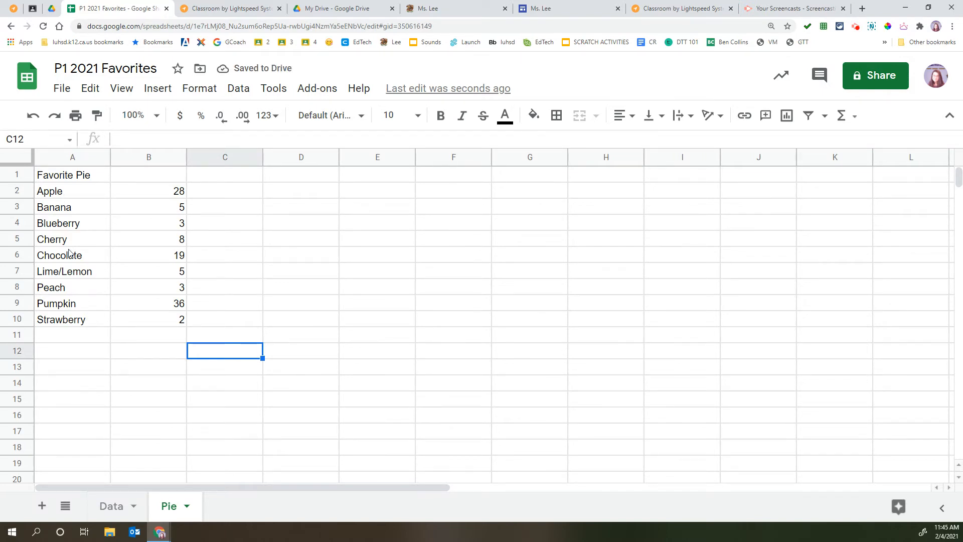
pyautogui.click(52, 177)
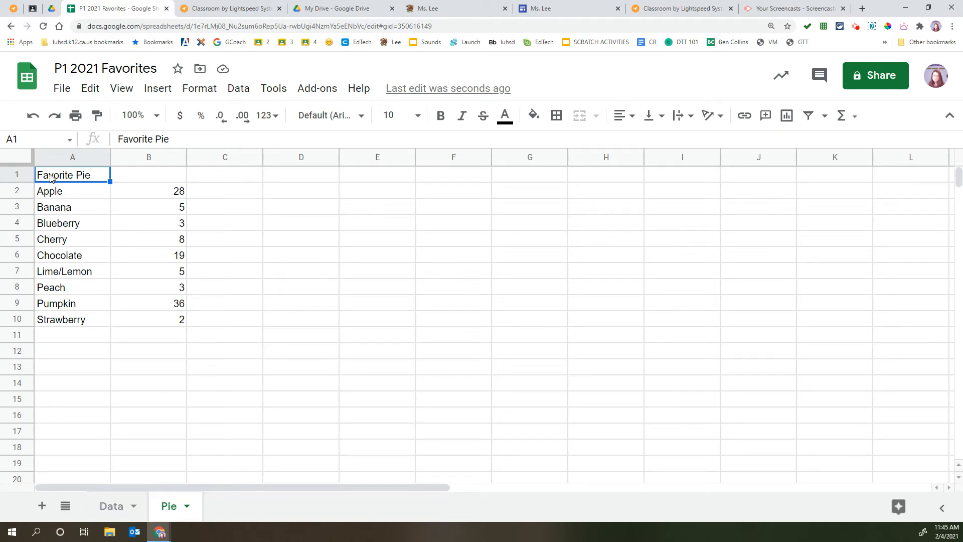
pyautogui.hotkey('shift', 'Right')
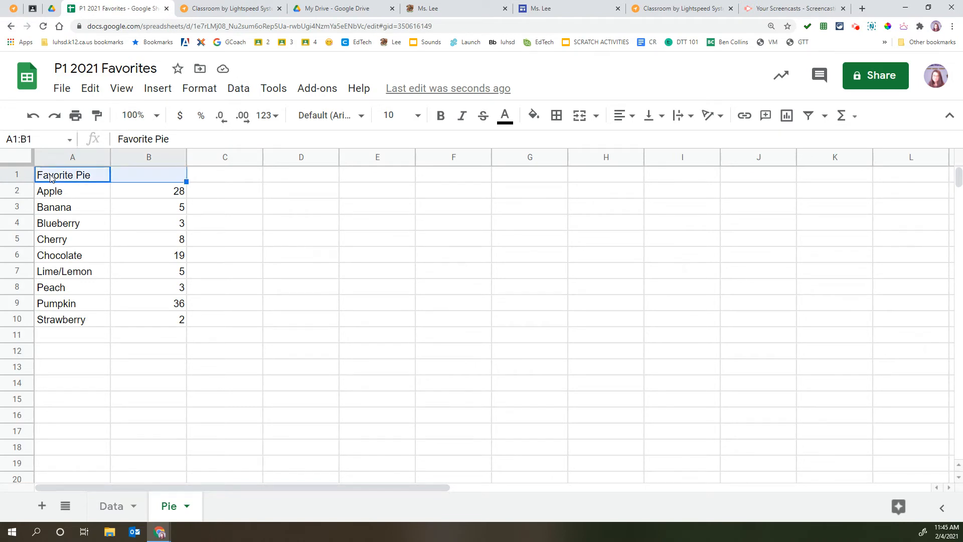
pyautogui.click(579, 120)
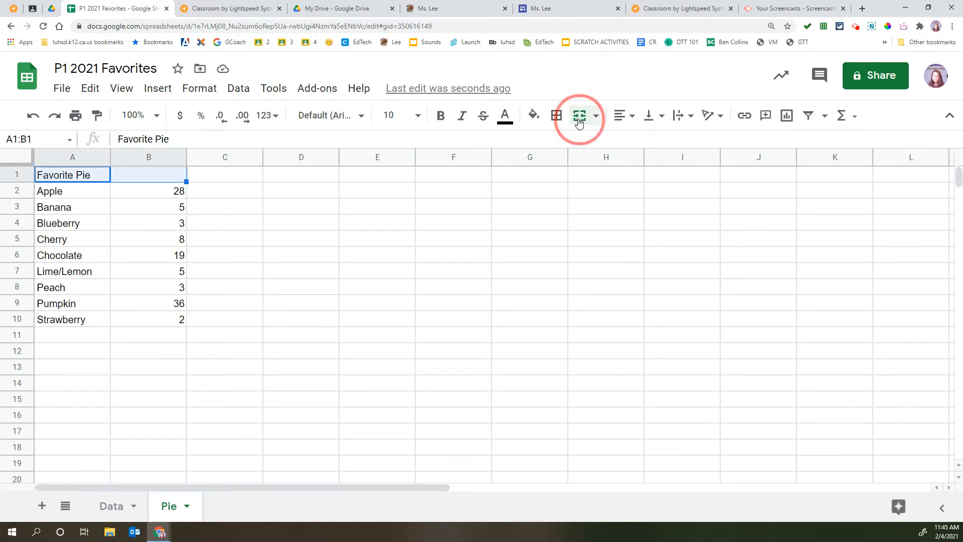
pyautogui.click(619, 116)
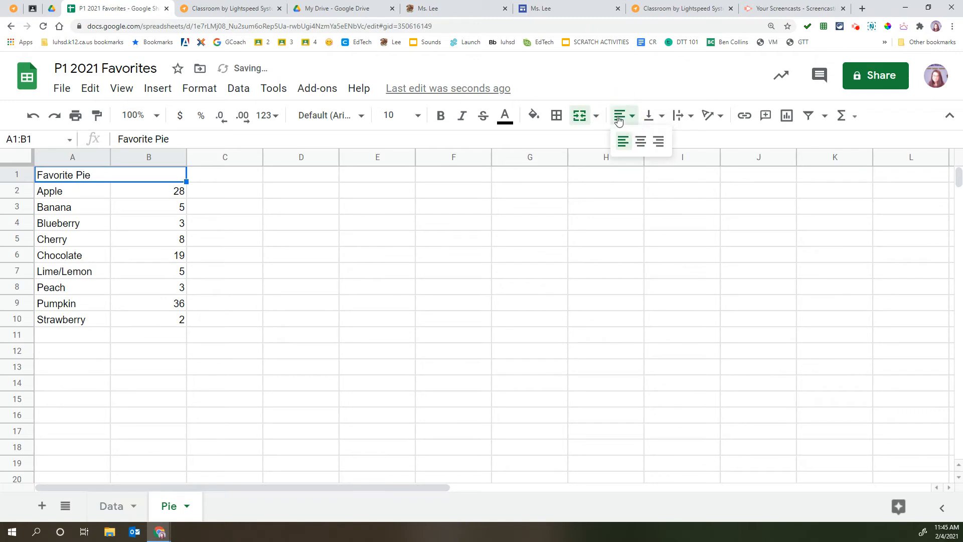
pyautogui.click(640, 141)
pyautogui.click(399, 363)
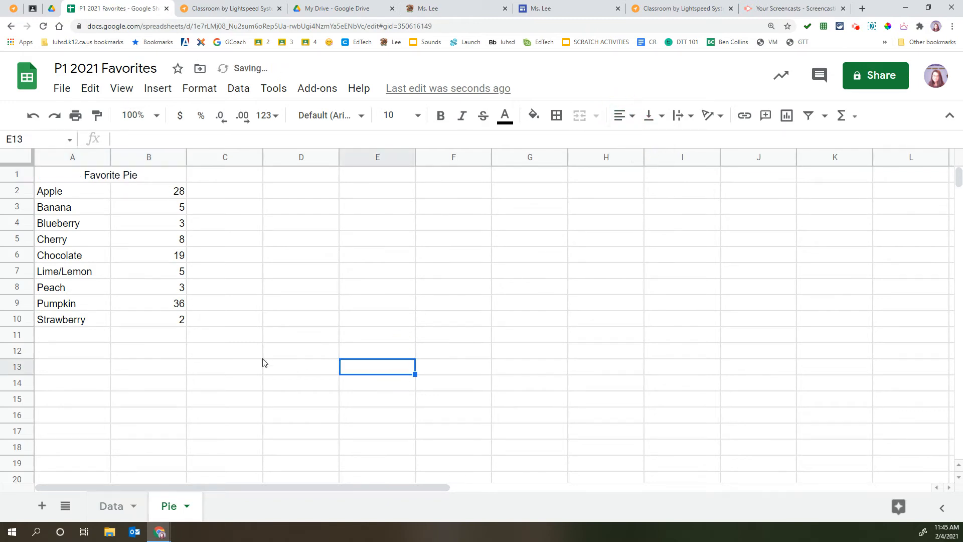
# Step: Insert a pie chart from the range A1:B10 and move it beside the table so the counts are uncovered
pyautogui.click(98, 175)
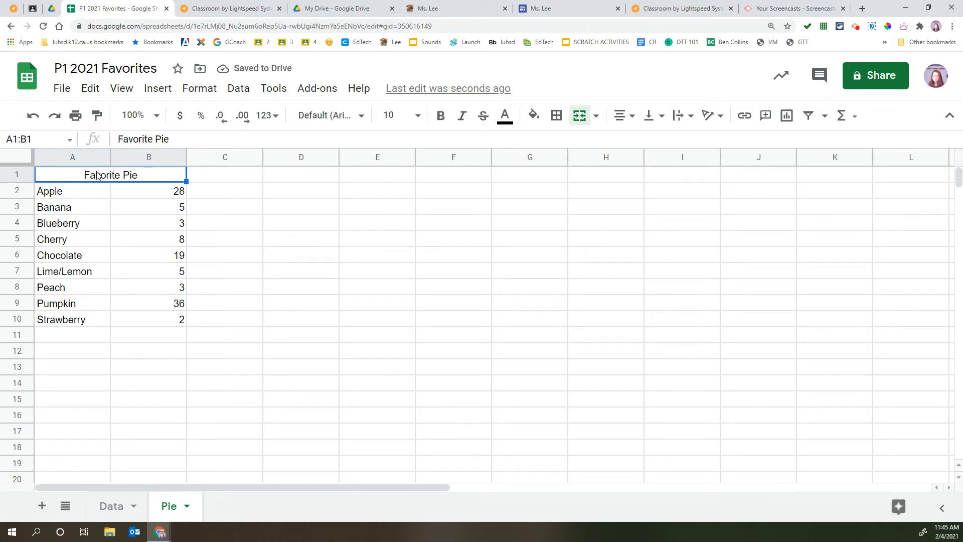
pyautogui.hotkey('shift', 'Down')
pyautogui.hotkey('shift', 'Down')
pyautogui.hotkey('shift', 'Down')
pyautogui.hotkey('shift', 'Down')
pyautogui.hotkey('shift', 'Down')
pyautogui.hotkey('shift', 'Down')
pyautogui.hotkey('shift', 'Down')
pyautogui.hotkey('shift', 'Down')
pyautogui.hotkey('shift', 'Down')
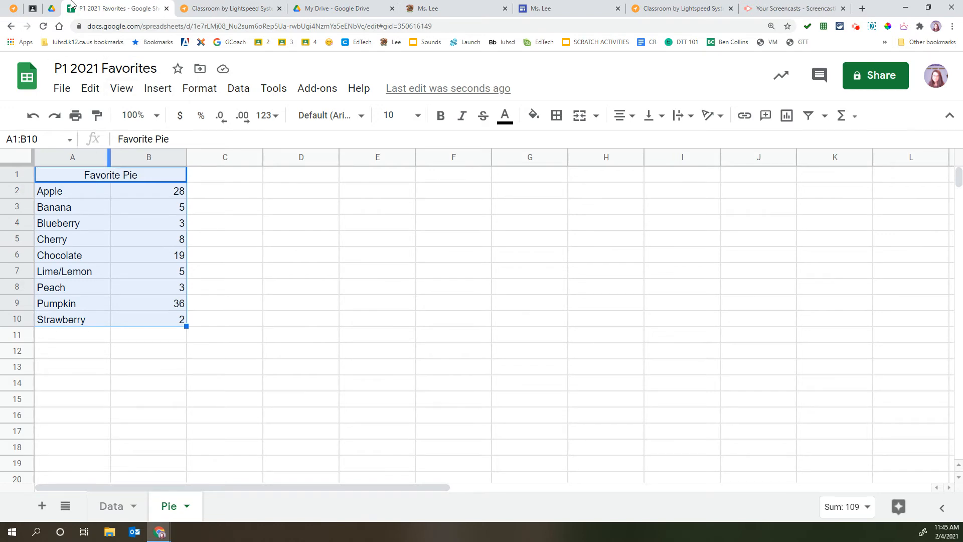
pyautogui.click(157, 88)
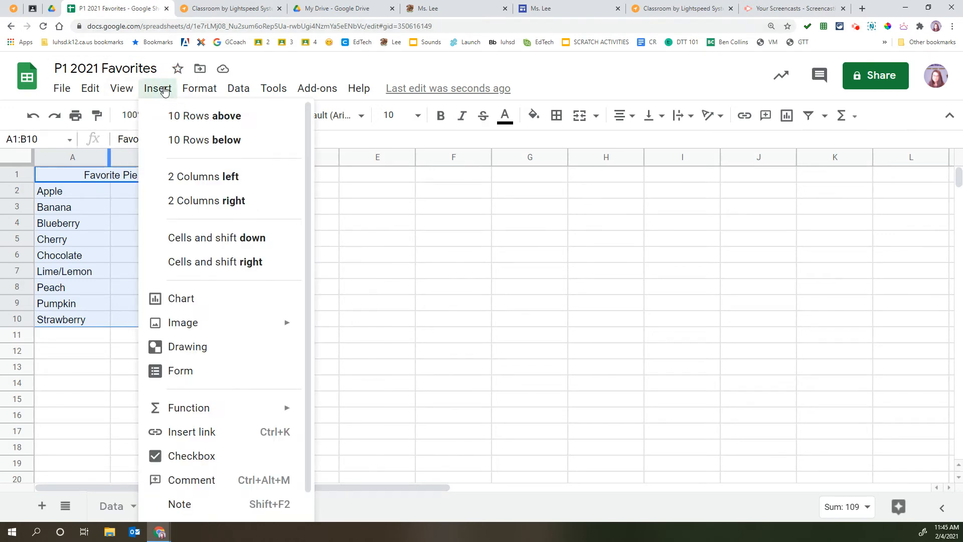
pyautogui.click(246, 306)
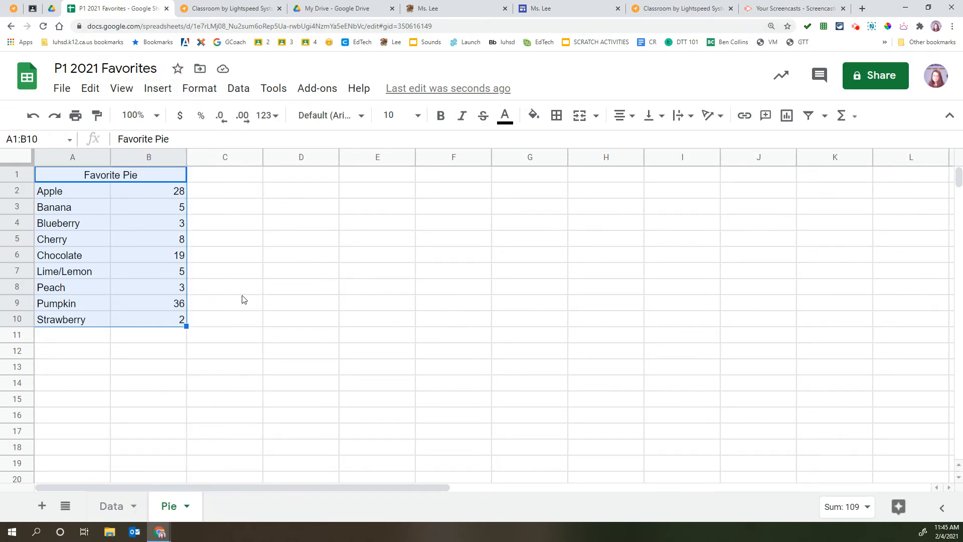
pyautogui.click(436, 190)
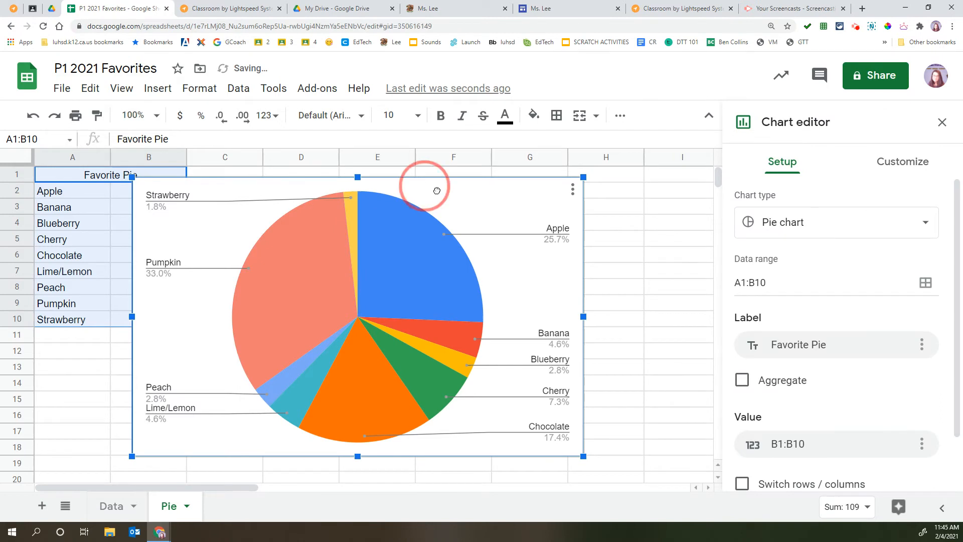
pyautogui.moveTo(436, 191); pyautogui.dragTo(514, 193)
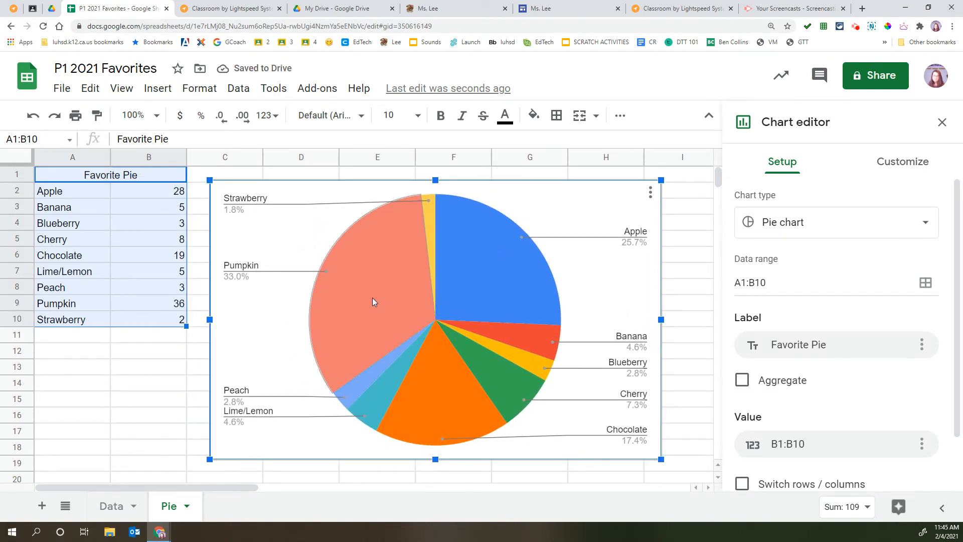
# Step: Set the pie chart's title text to Favorite Pie
pyautogui.click(889, 164)
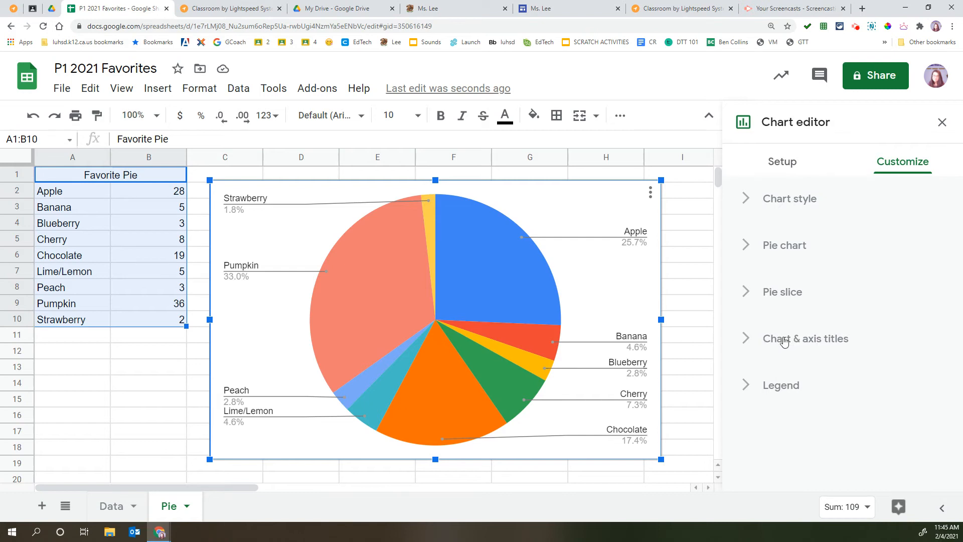
pyautogui.click(767, 340)
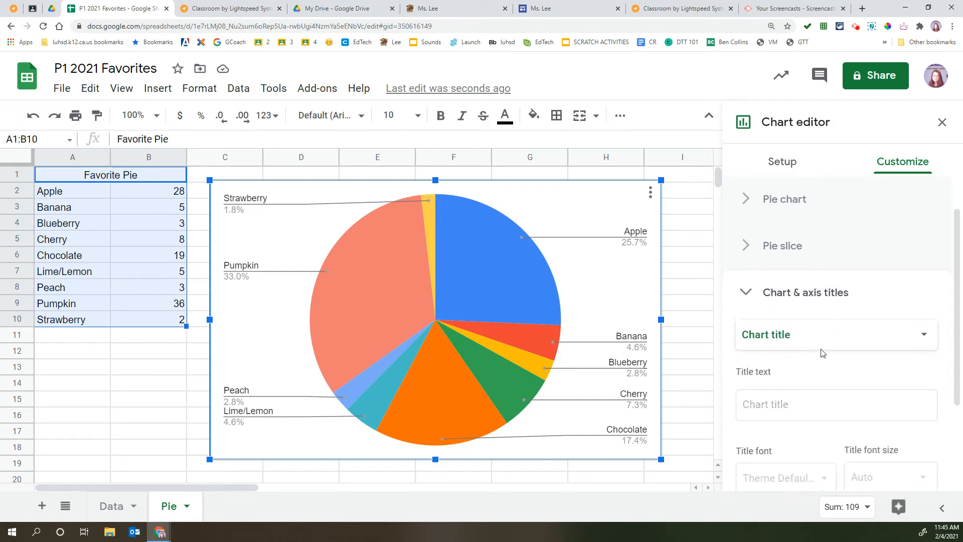
pyautogui.click(770, 409)
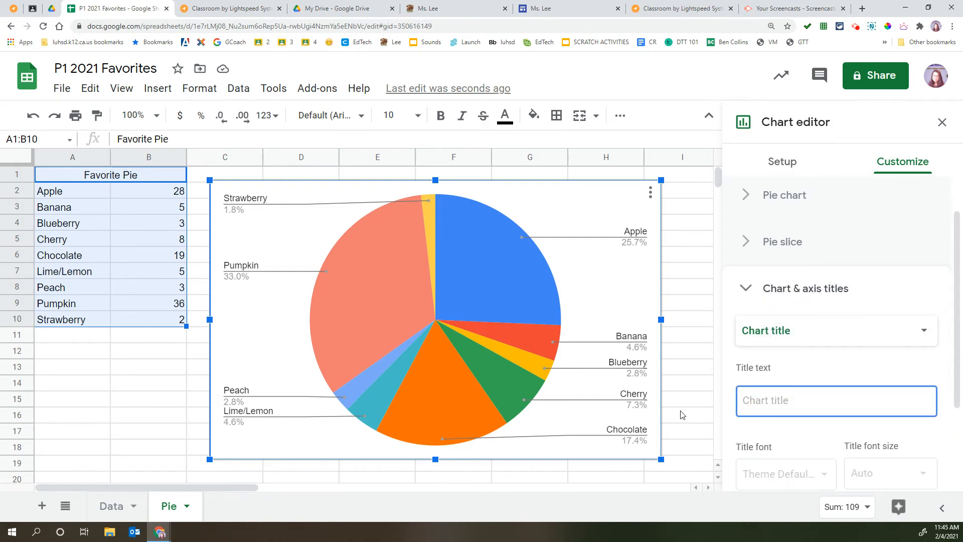
pyautogui.write('Fav')
pyautogui.press('BackSpace')
pyautogui.write('avo')
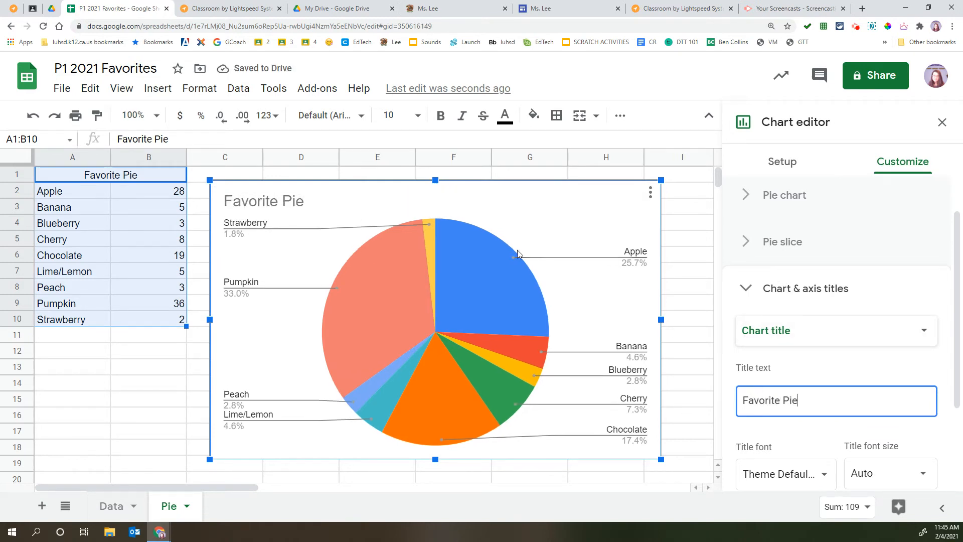
# Step: Color the chart's Apple slice pale green and the Banana slice the theme's yellow
pyautogui.click(494, 264)
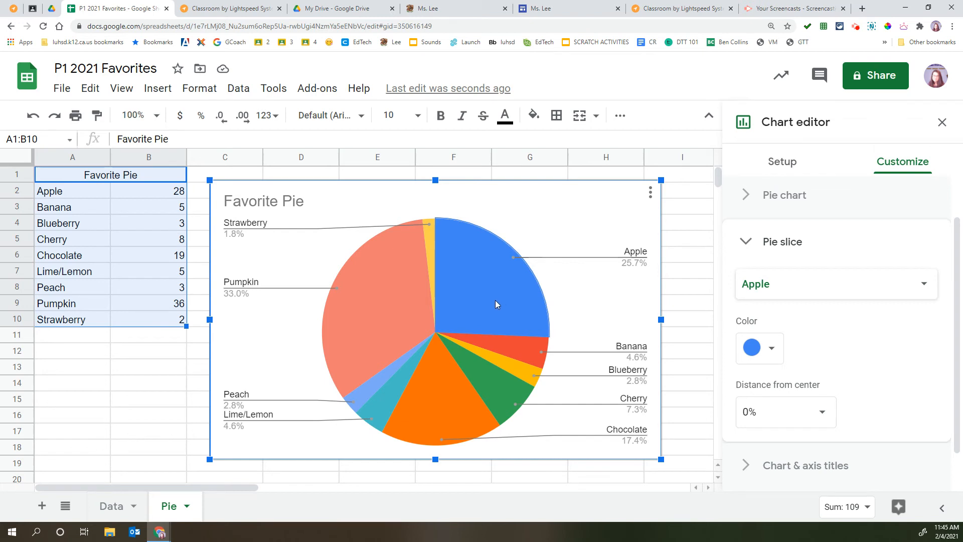
pyautogui.click(757, 351)
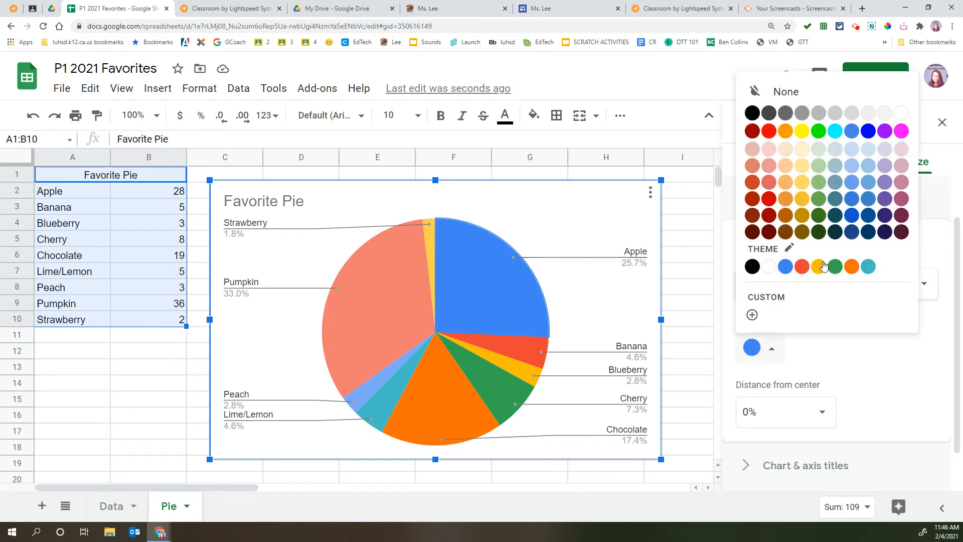
pyautogui.click(814, 157)
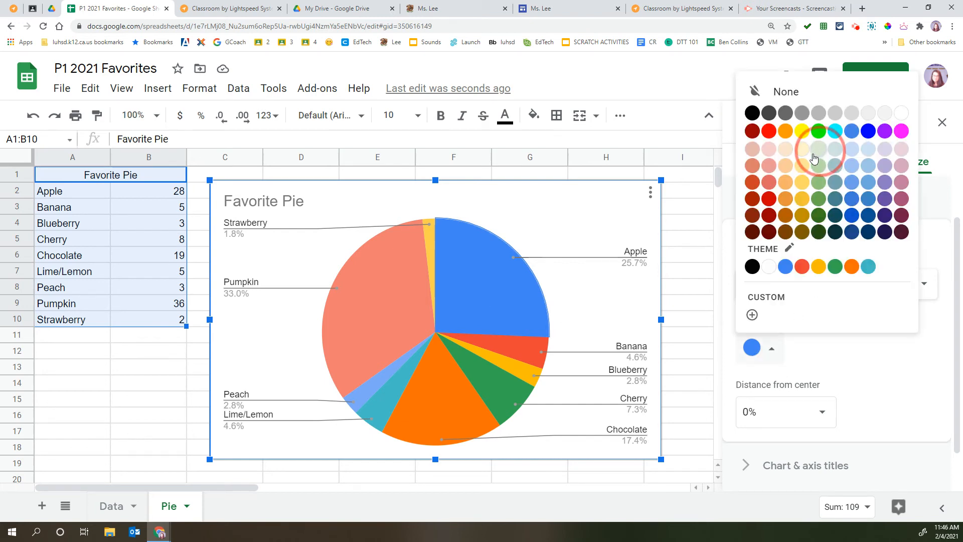
pyautogui.click(519, 345)
pyautogui.click(758, 350)
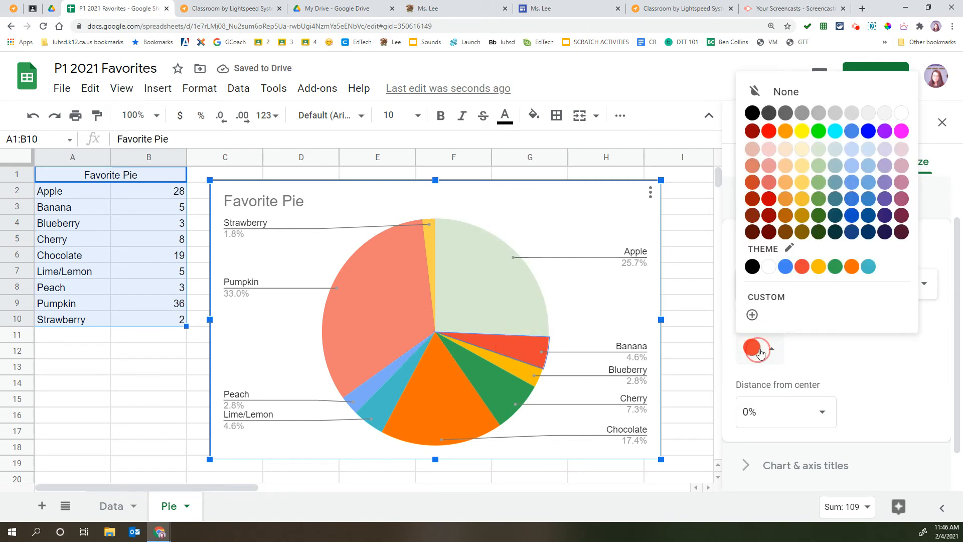
pyautogui.click(818, 266)
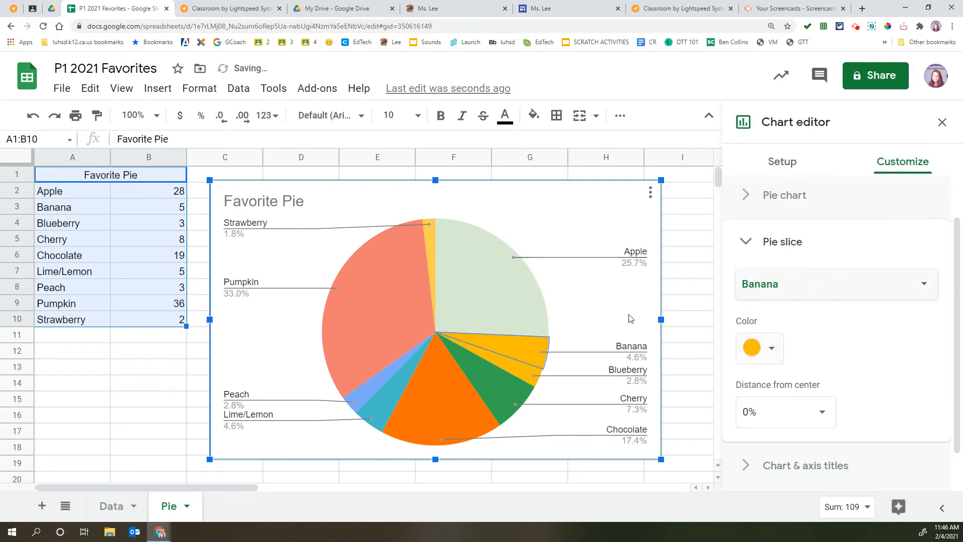
# Step: Color the Blueberry slice dark blue and select the Cherry slice for formatting
pyautogui.click(515, 376)
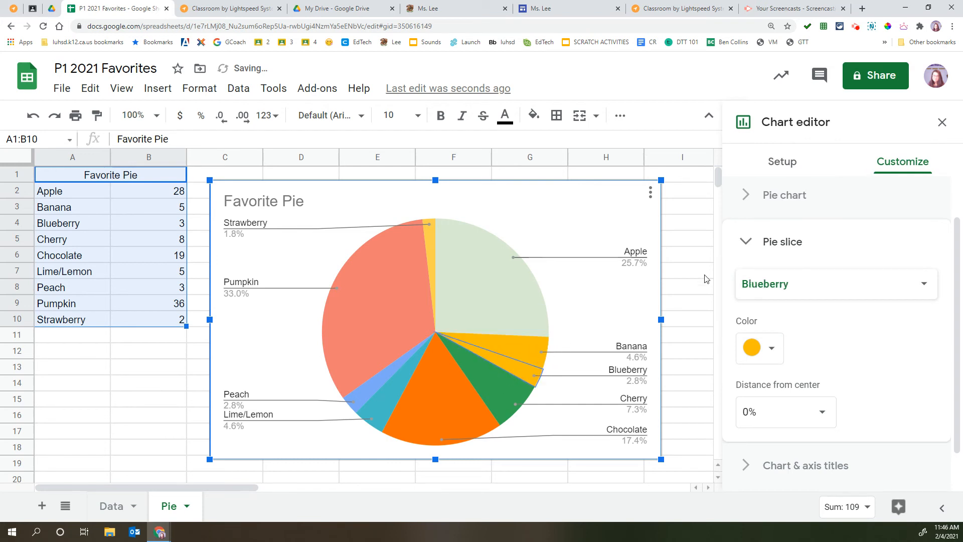
pyautogui.click(771, 347)
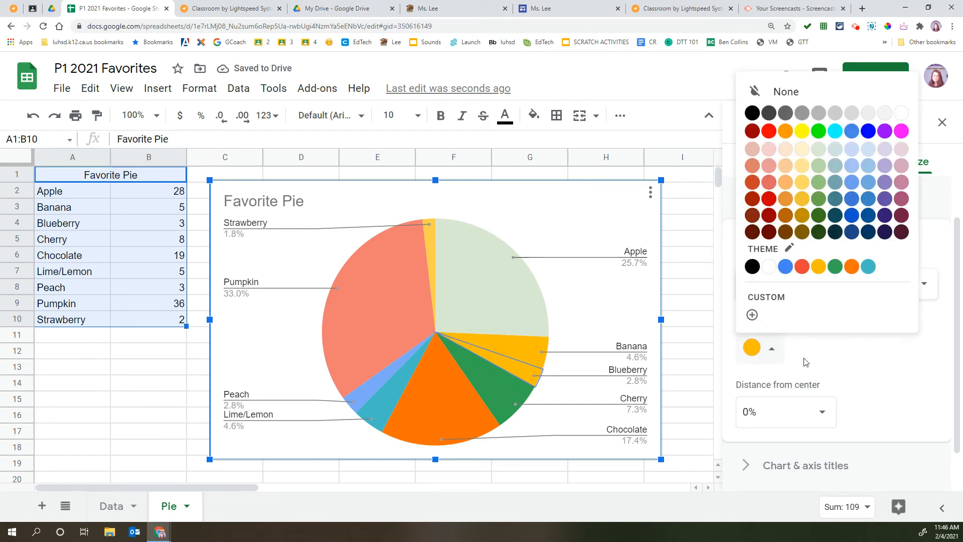
pyautogui.click(852, 215)
pyautogui.click(488, 396)
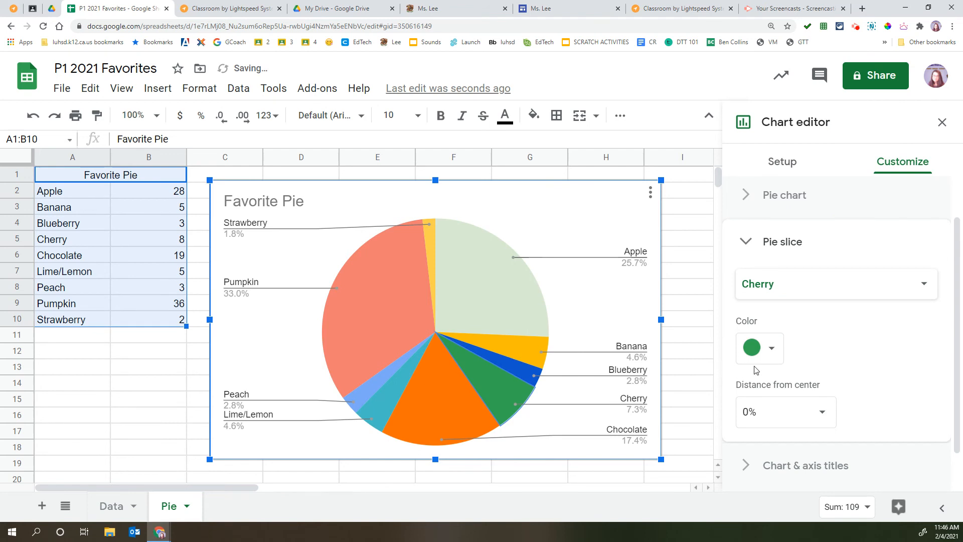
pyautogui.click(855, 27)
pyautogui.click(796, 133)
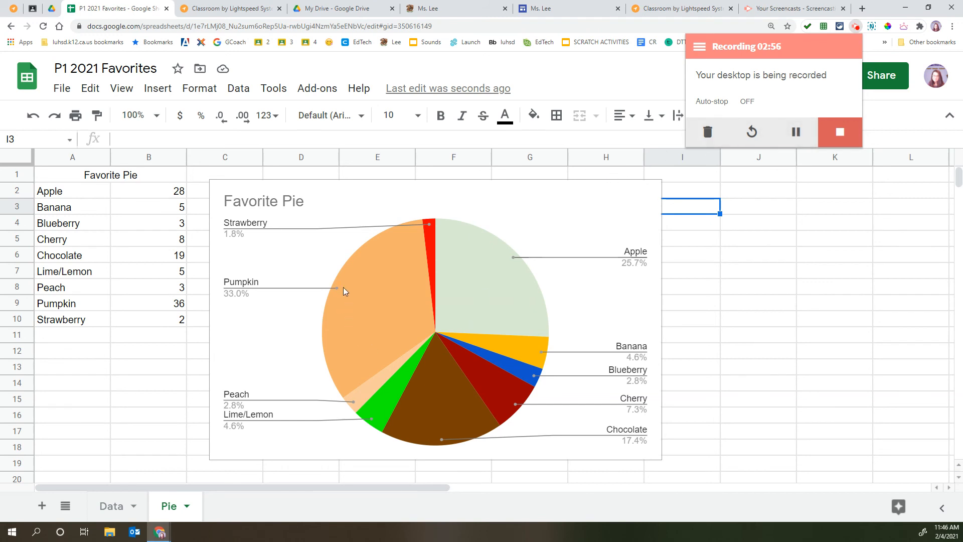
# Step: Reopen the pie chart for editing and style it with a very light gray background and the 3D option
pyautogui.click(531, 176)
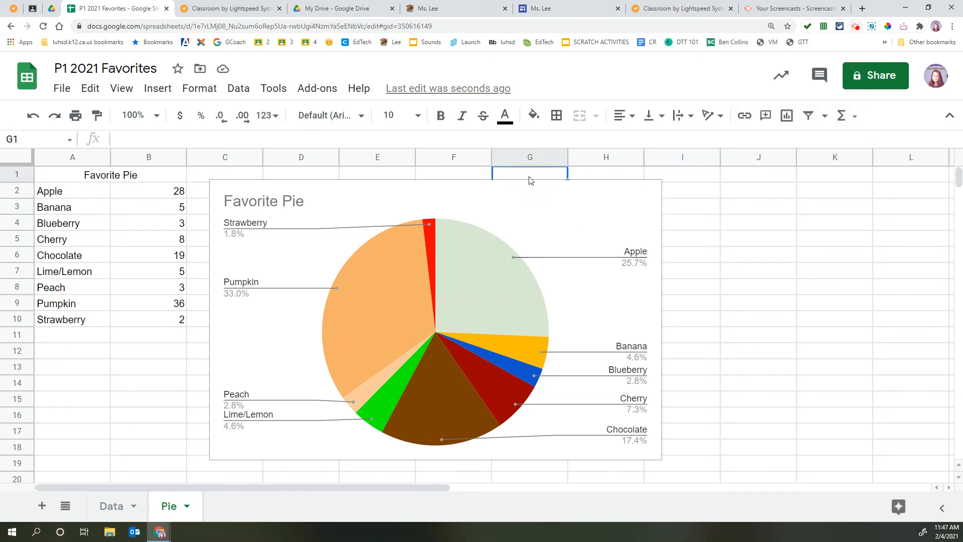
pyautogui.click(581, 201)
pyautogui.click(649, 192)
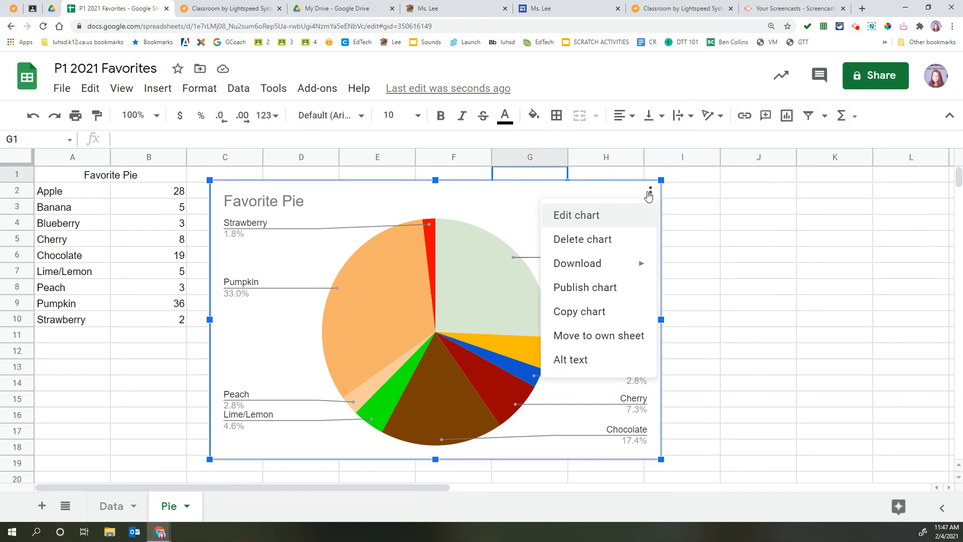
pyautogui.click(620, 219)
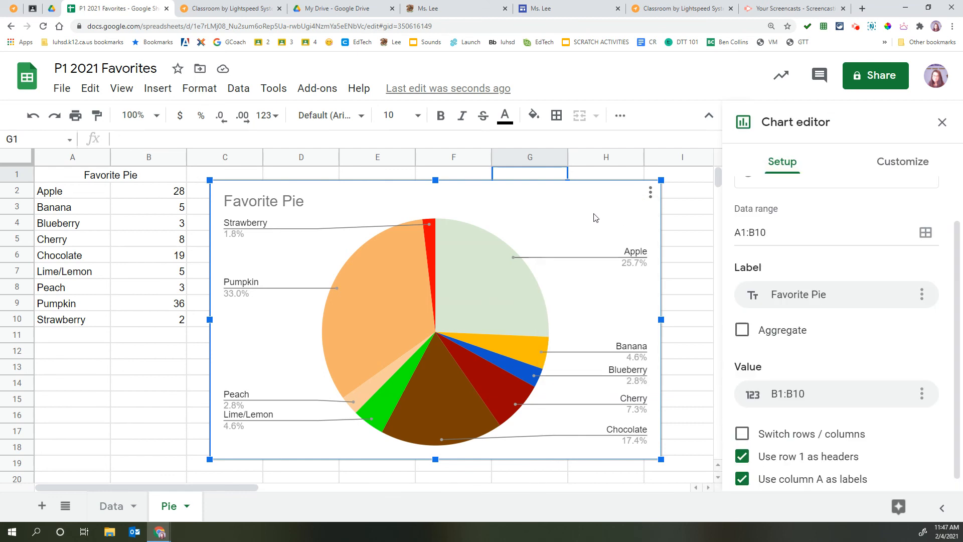
pyautogui.scroll(1, 884, 265)
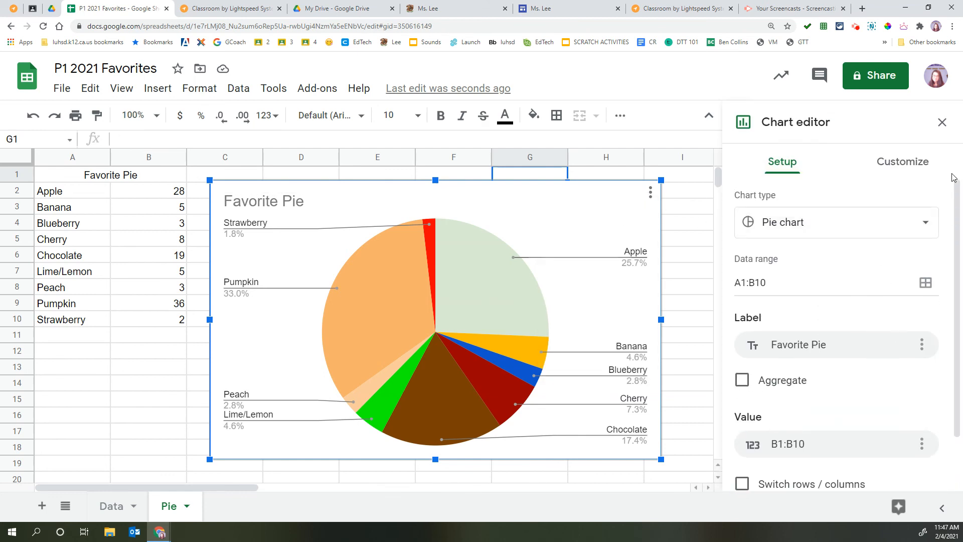
pyautogui.click(910, 161)
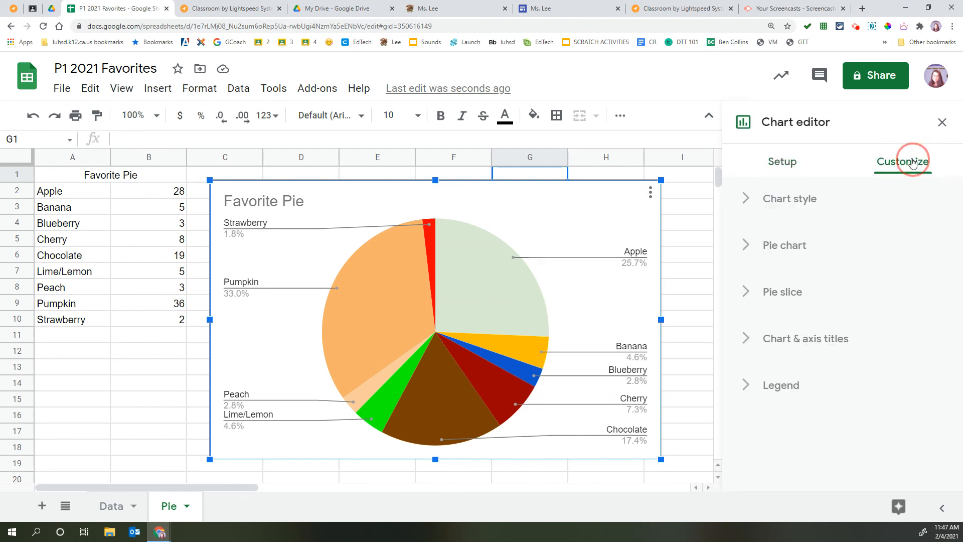
pyautogui.click(758, 205)
pyautogui.click(772, 262)
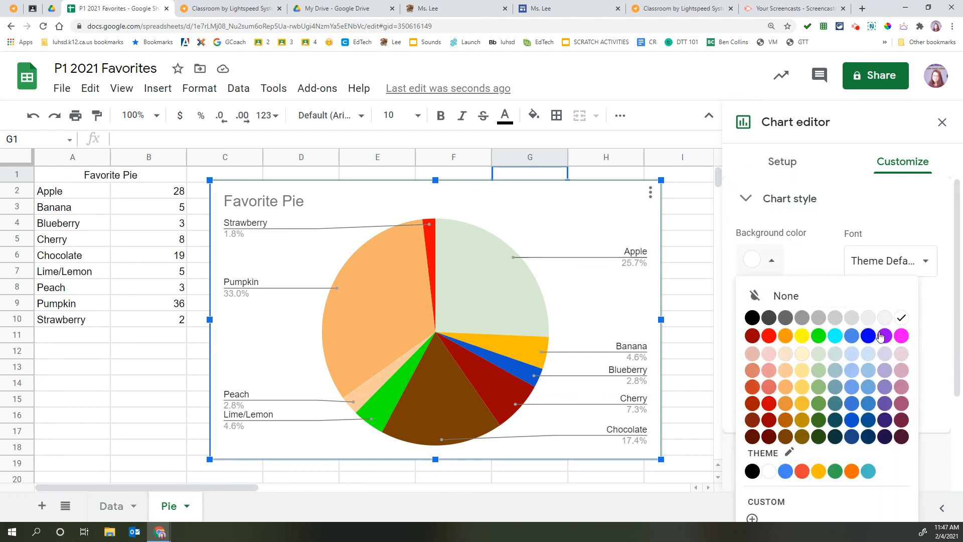
pyautogui.click(885, 317)
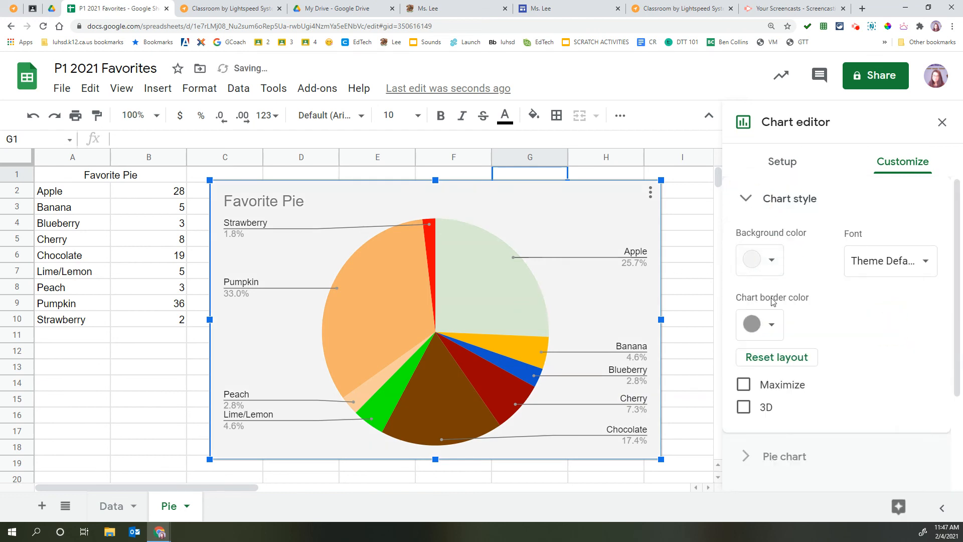
pyautogui.scroll(-1, 827, 340)
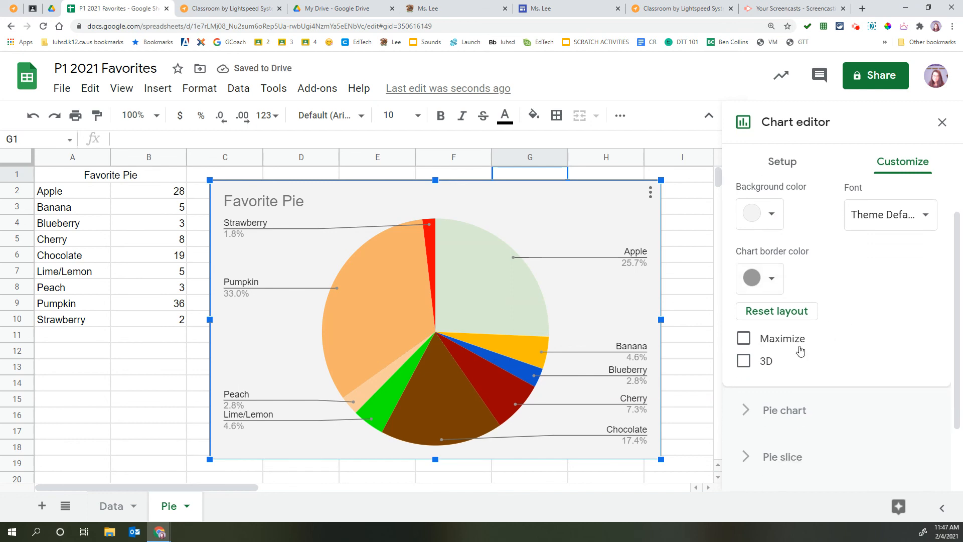
pyautogui.click(743, 357)
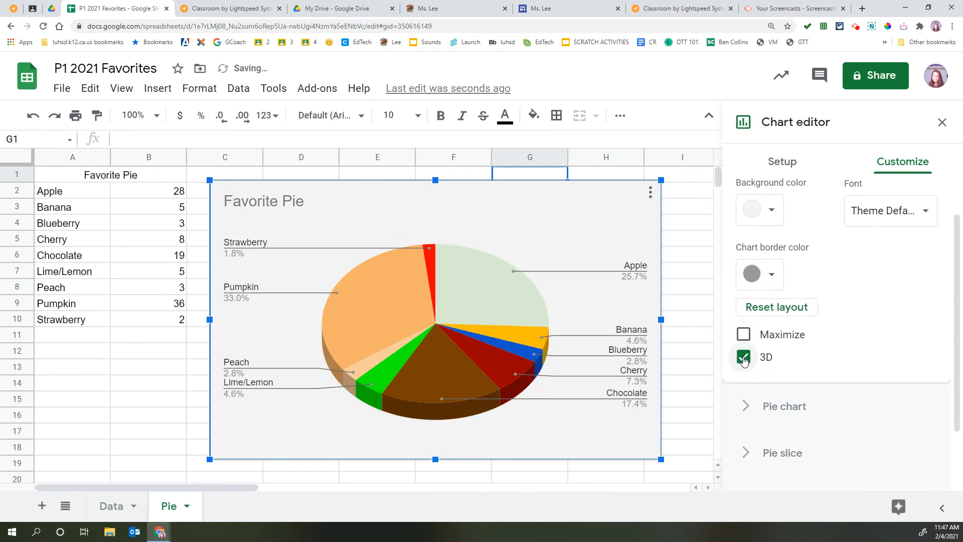